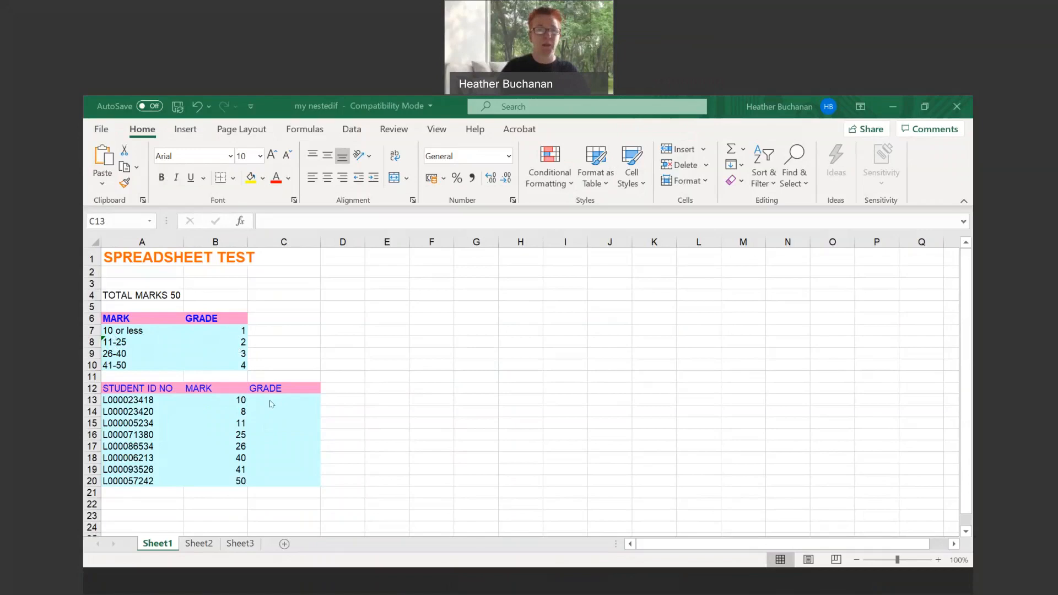
- Insert an IF function in C13, the grade cell of the first student
{"action": "left_click", "coordinate": [286, 401]}
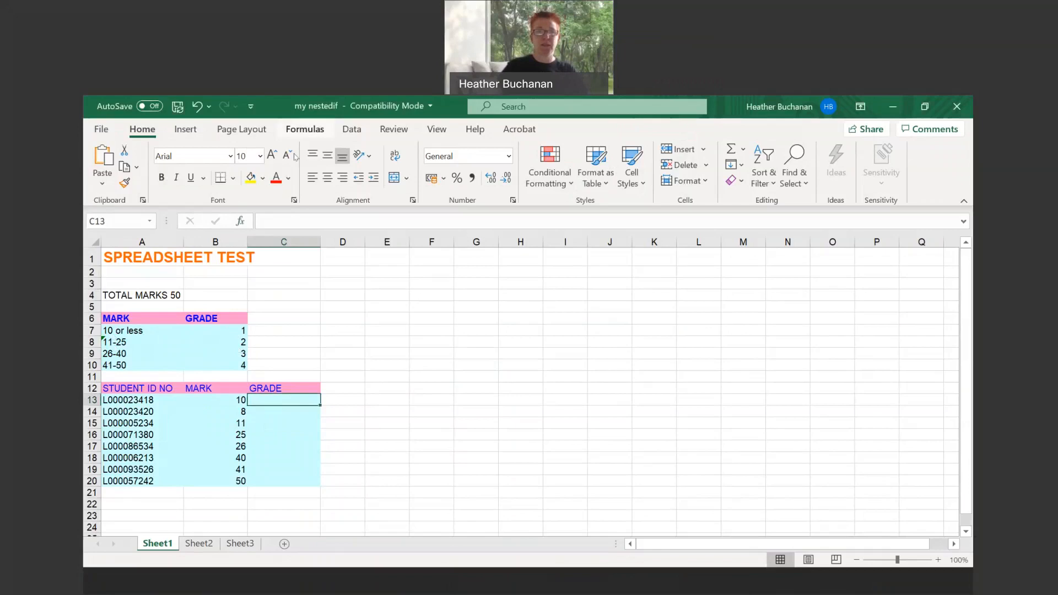
{"action": "left_click", "coordinate": [304, 130]}
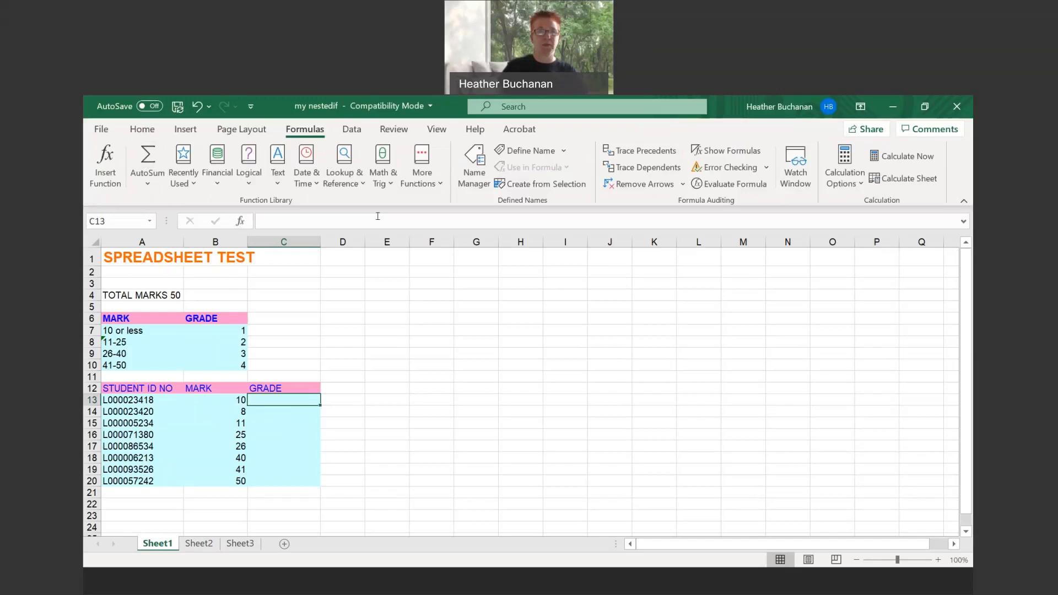
{"action": "left_click", "coordinate": [142, 129]}
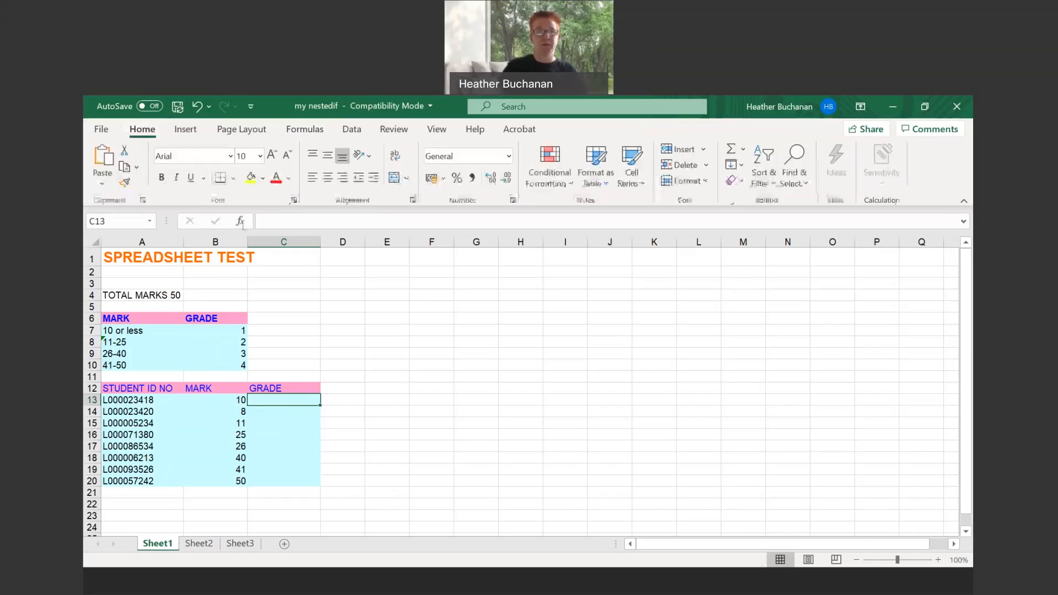
{"action": "left_click", "coordinate": [240, 221]}
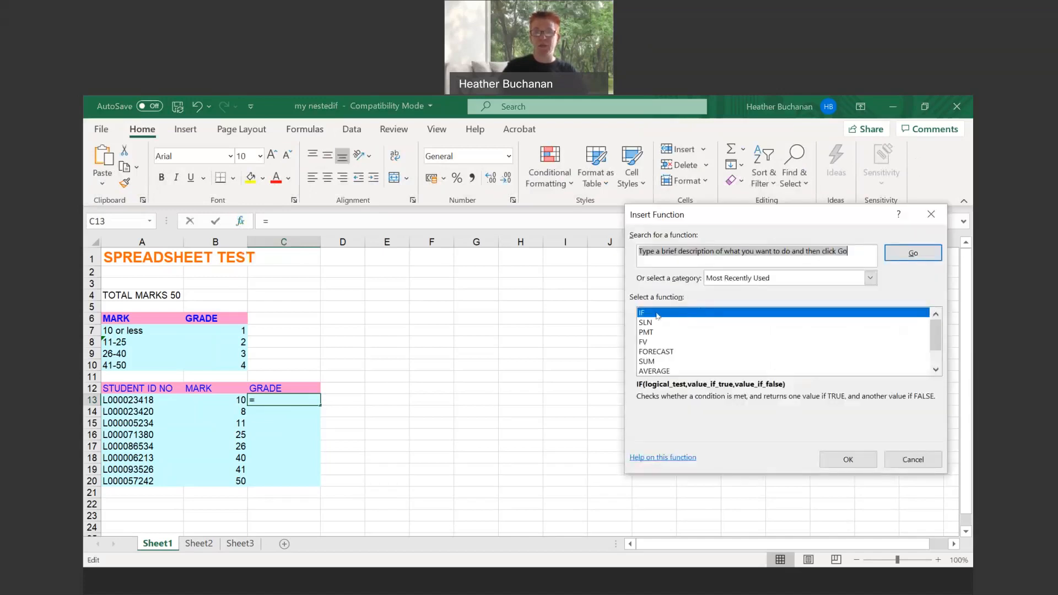
{"action": "left_click", "coordinate": [657, 314]}
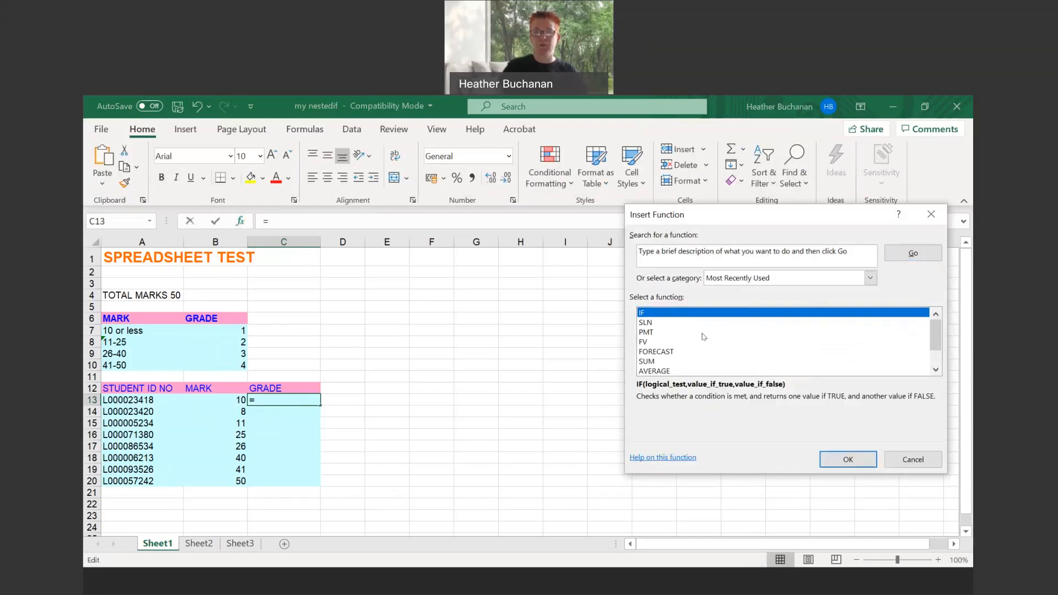
{"action": "left_click", "coordinate": [836, 465]}
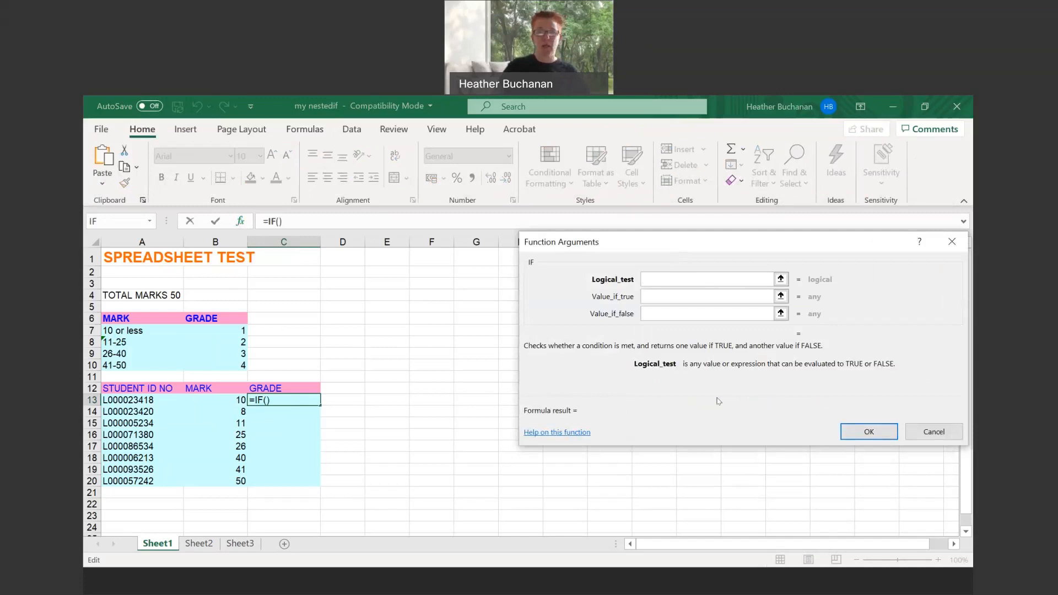
- Set the IF function's logical test to B13<=10, using the first student's mark
{"action": "left_click_drag", "start_coordinate": [718, 401], "coordinate": [671, 406]}
{"action": "left_click", "coordinate": [242, 399]}
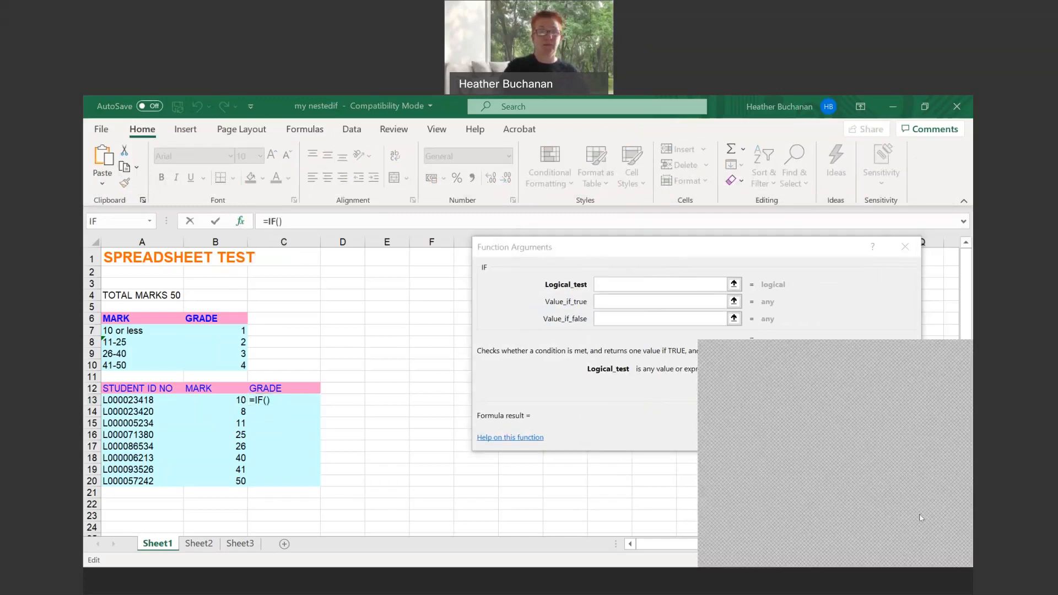
{"action": "left_click", "coordinate": [188, 406]}
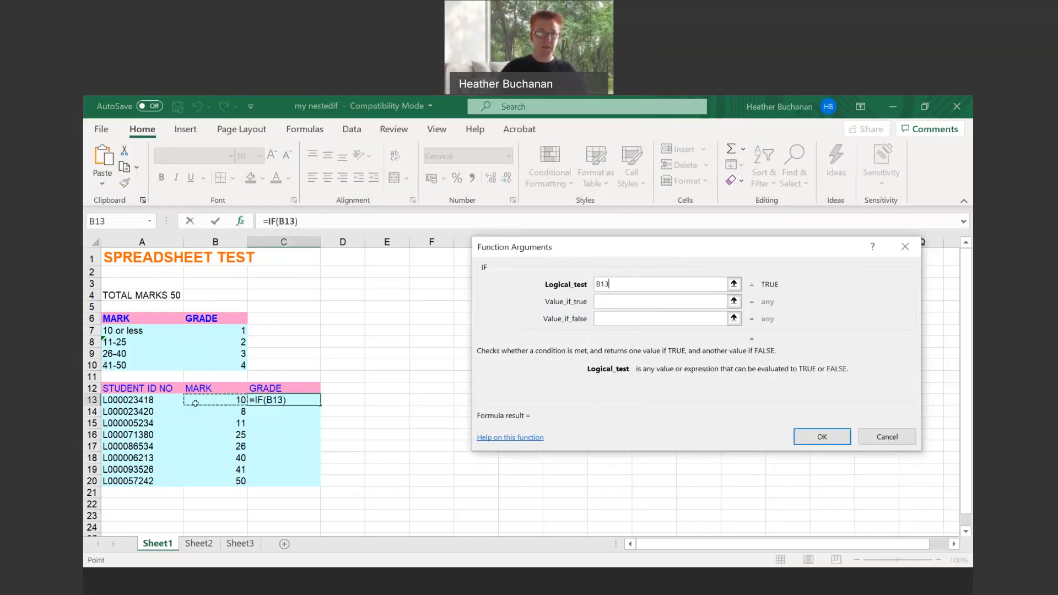
{"action": "type", "text": "<"}
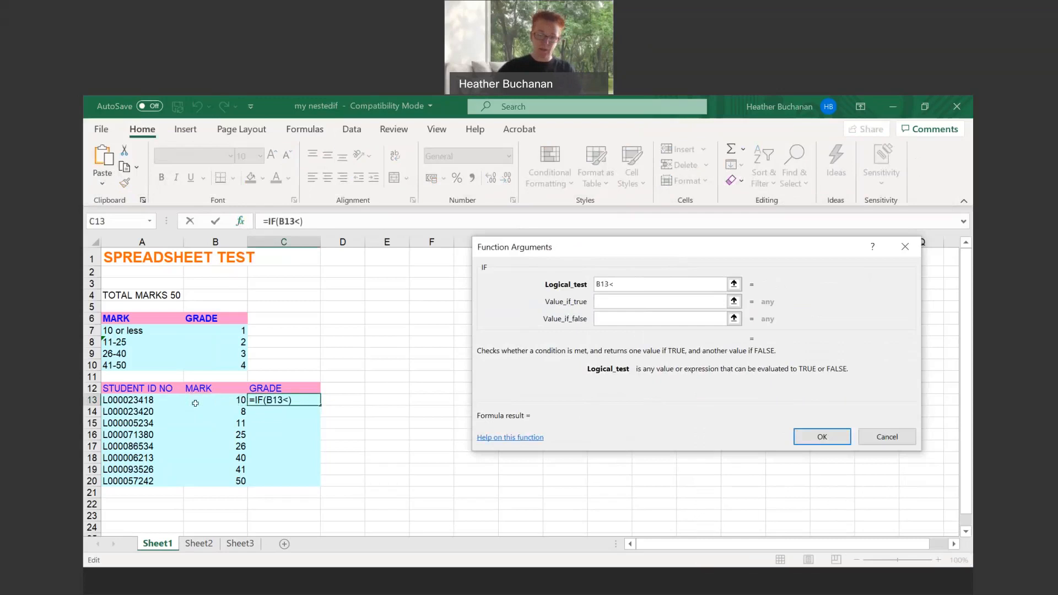
{"action": "type", "text": "=10"}
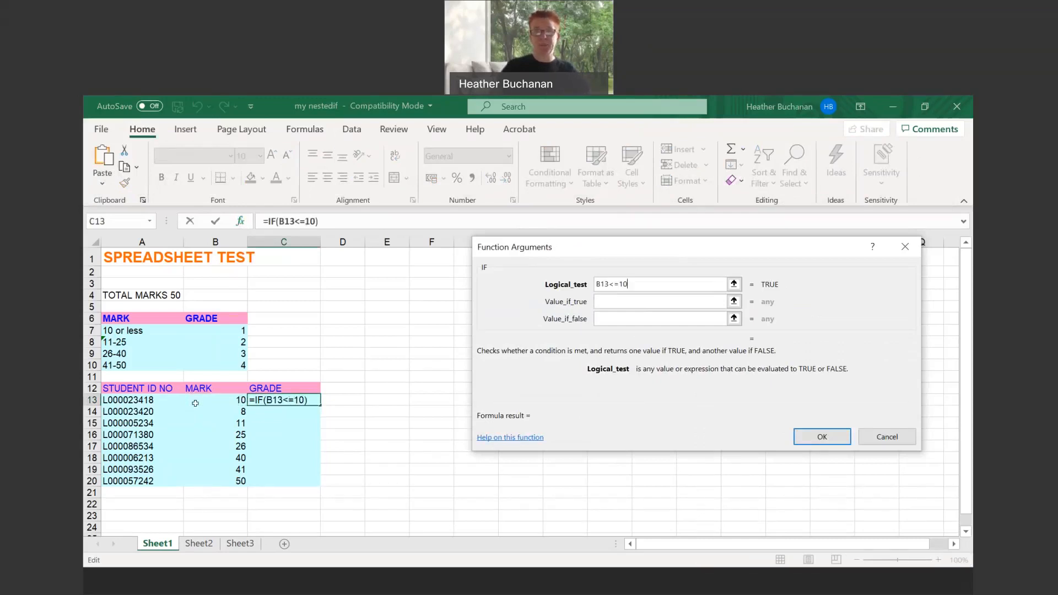
- Set the value returned when the first test is true to 1
{"action": "left_click", "coordinate": [605, 303]}
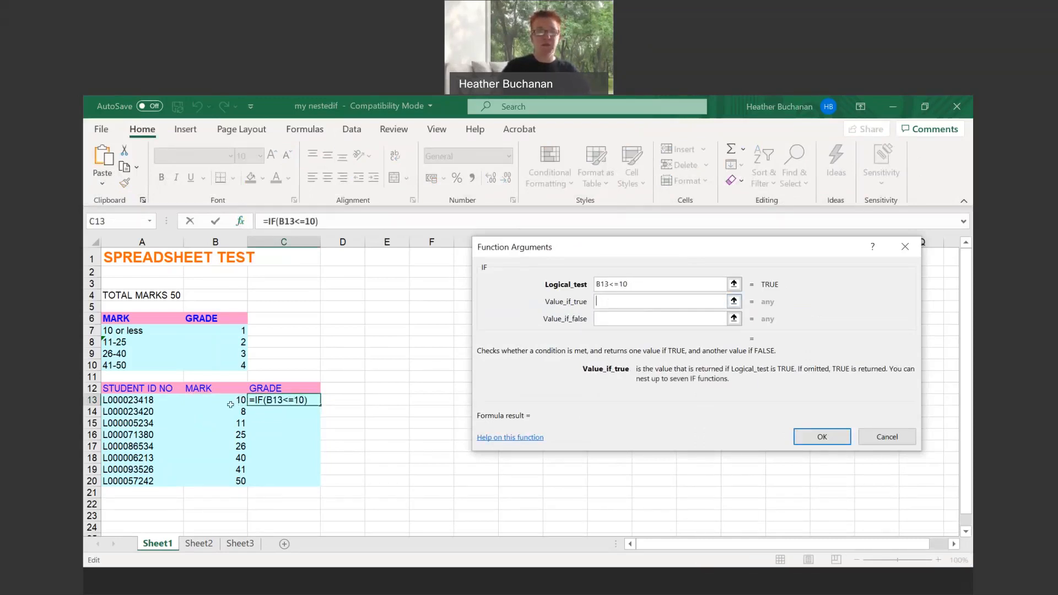
{"action": "left_click", "coordinate": [225, 327]}
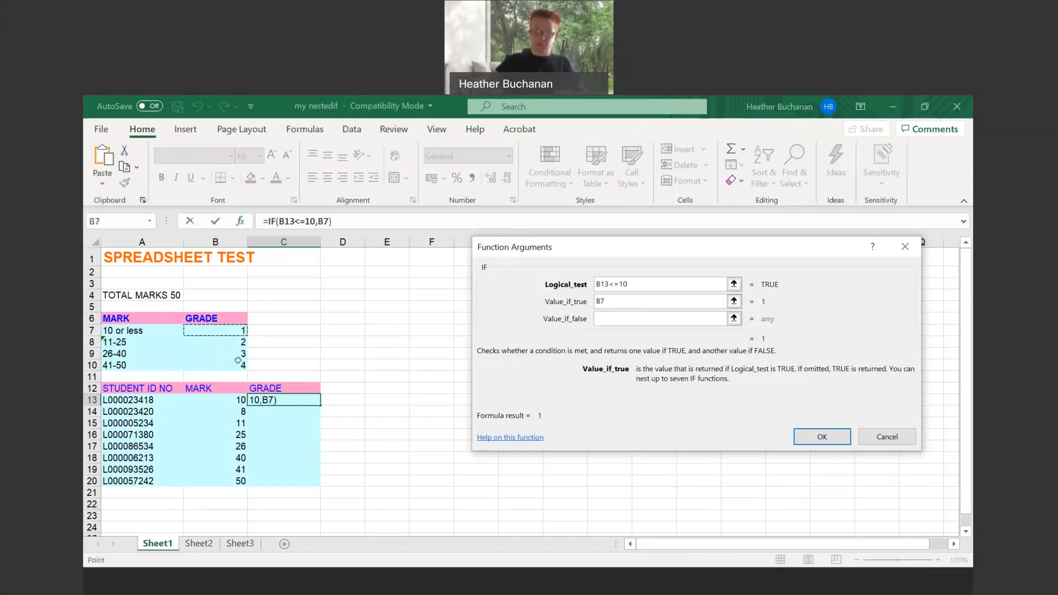
{"action": "key", "text": "BackSpace"}
{"action": "key", "text": "BackSpace"}
{"action": "type", "text": "1"}
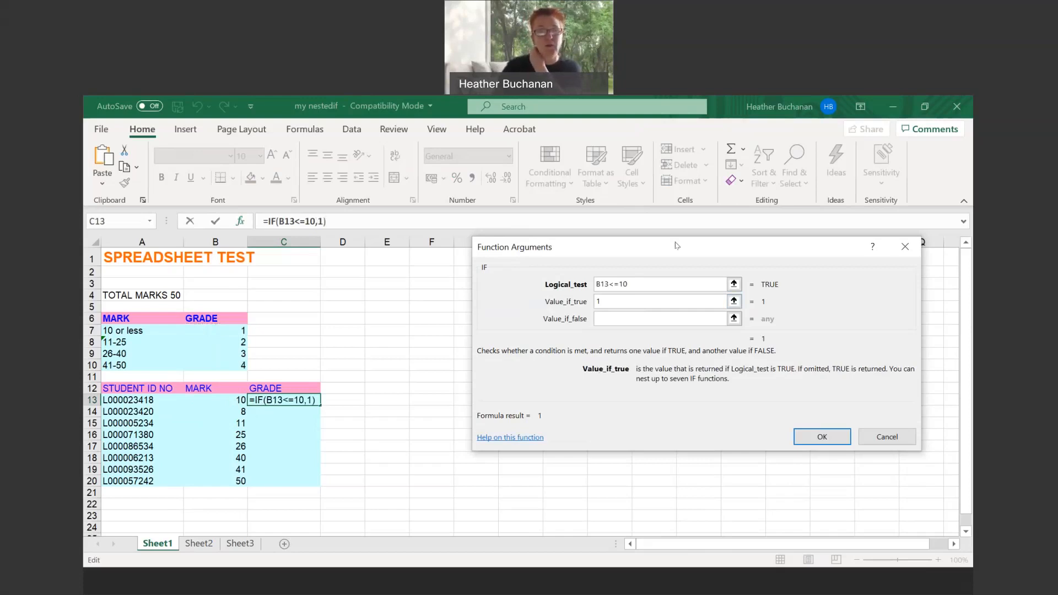
- Nest a second IF as the value if false, testing B13<=25 and returning 2 when true
{"action": "left_click", "coordinate": [627, 318]}
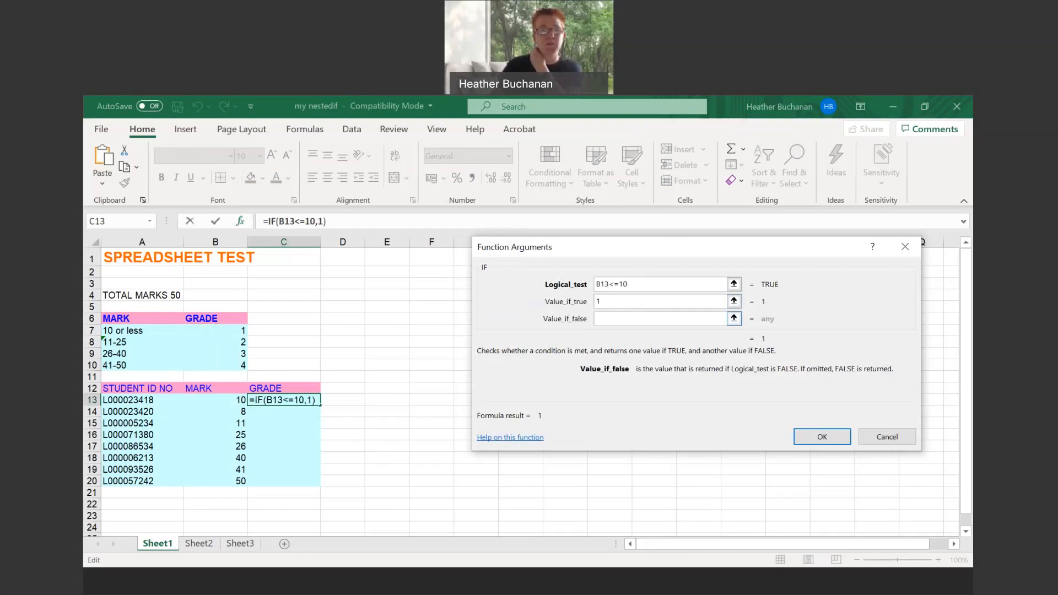
{"action": "left_click", "coordinate": [108, 223]}
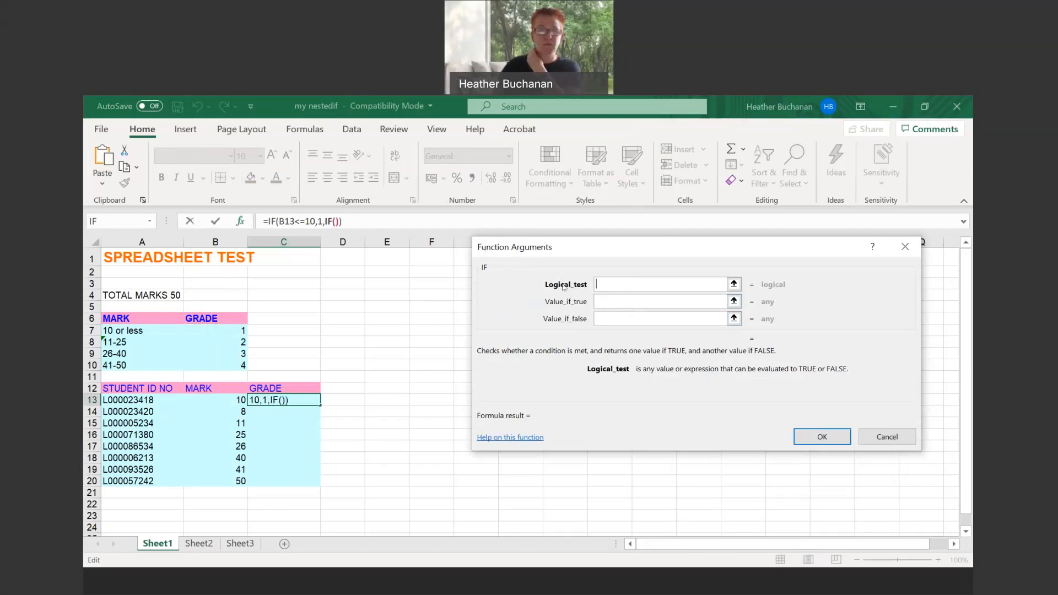
{"action": "left_click", "coordinate": [212, 399]}
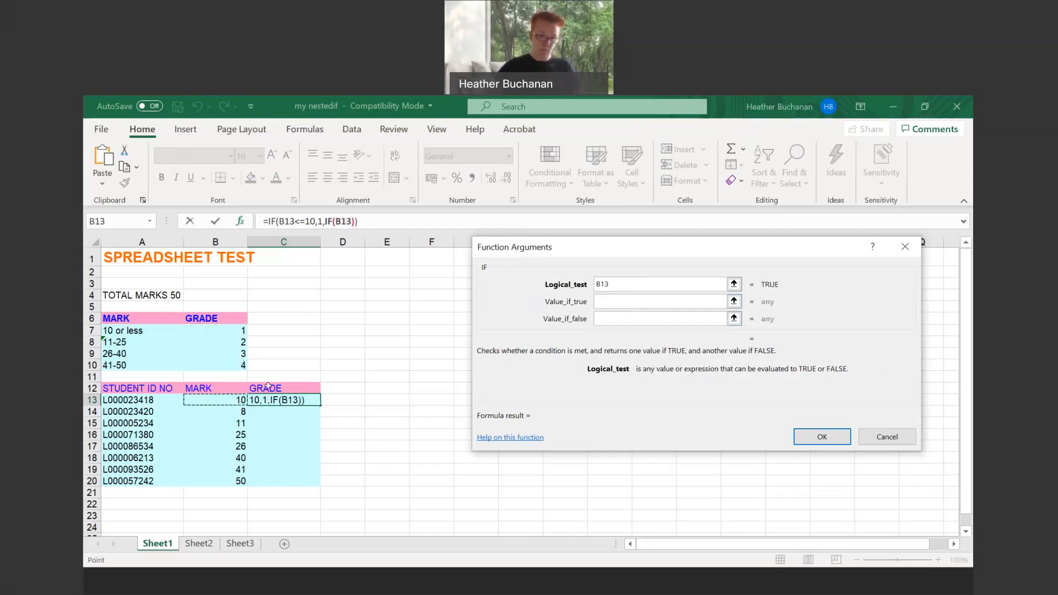
{"action": "type", "text": "<=25"}
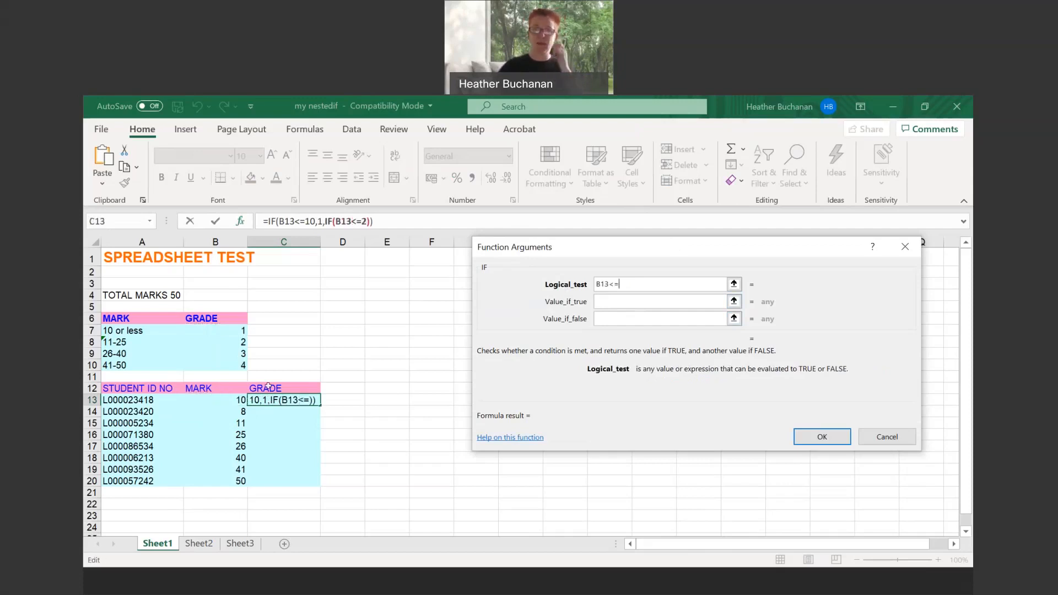
{"action": "left_click", "coordinate": [604, 306]}
{"action": "type", "text": "2"}
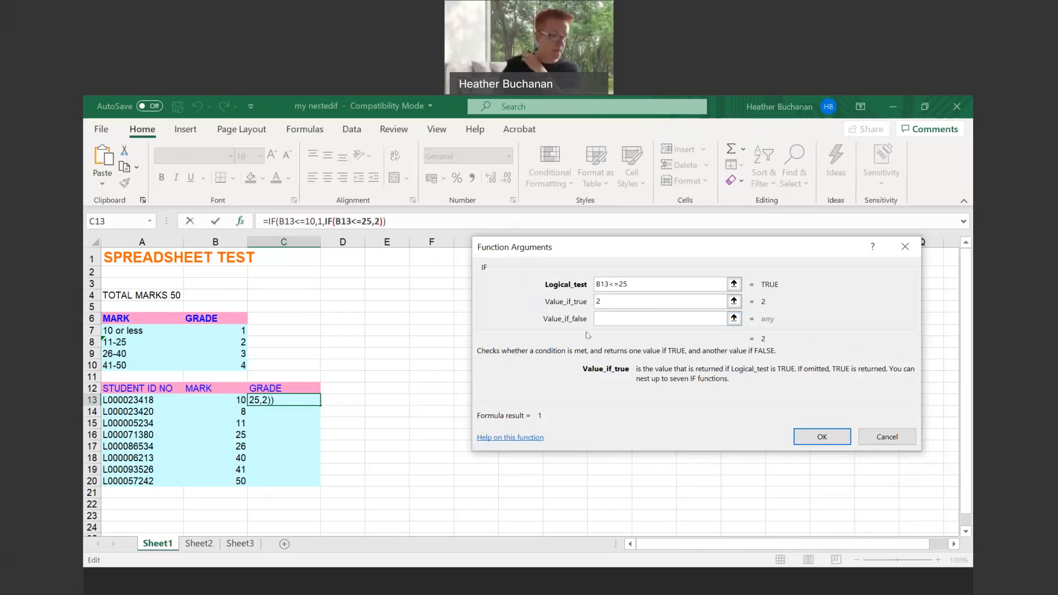
- Nest a third IF in the second one's value if false, testing B13<=40 and returning 3 when true
{"action": "left_click", "coordinate": [608, 320]}
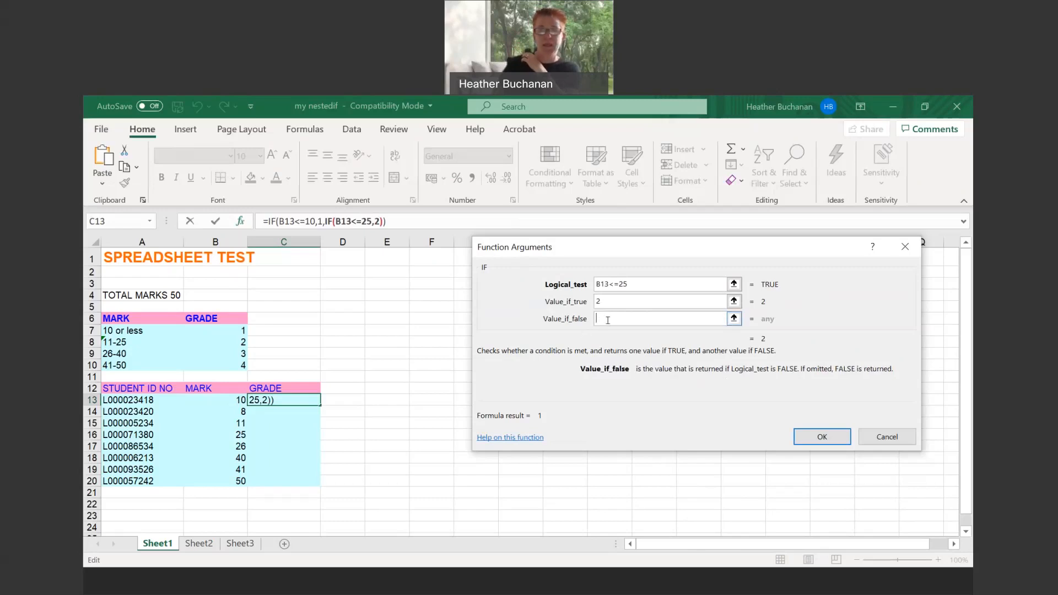
{"action": "left_click", "coordinate": [102, 223]}
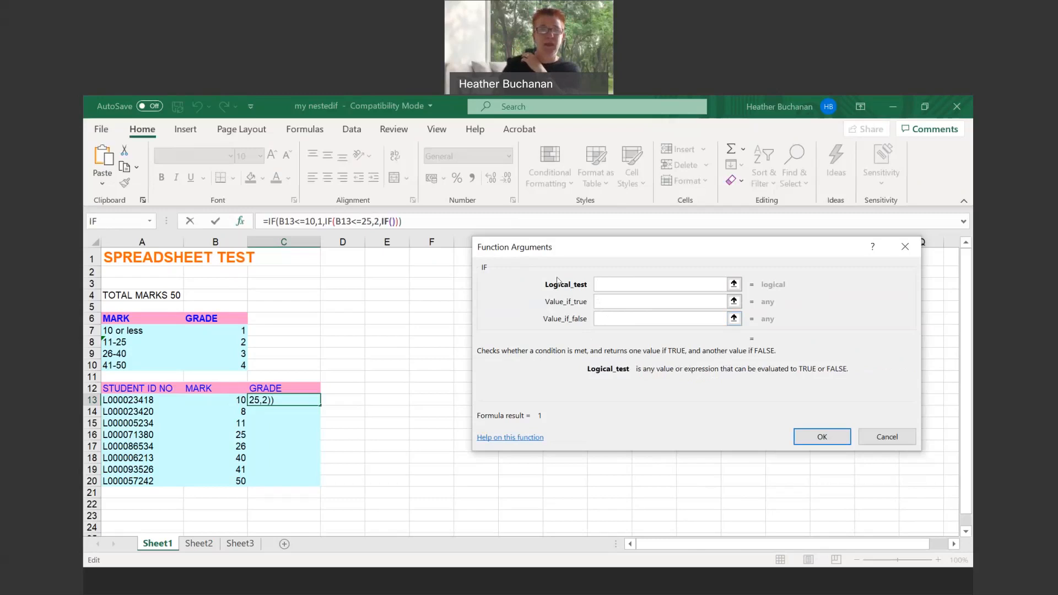
{"action": "left_click", "coordinate": [207, 399]}
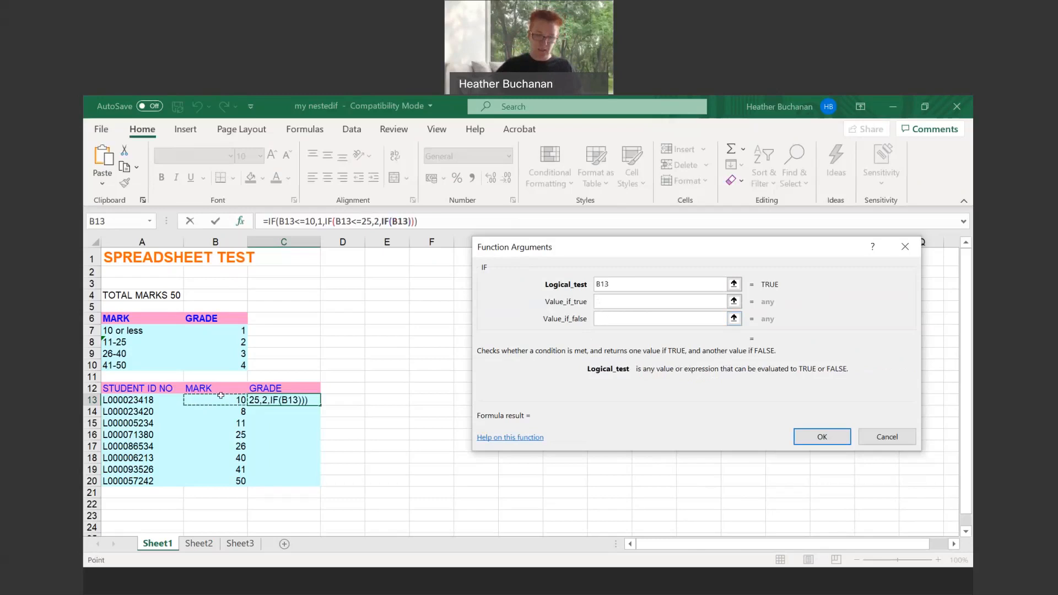
{"action": "type", "text": "<=40"}
{"action": "key", "text": "Tab"}
{"action": "type", "text": "3"}
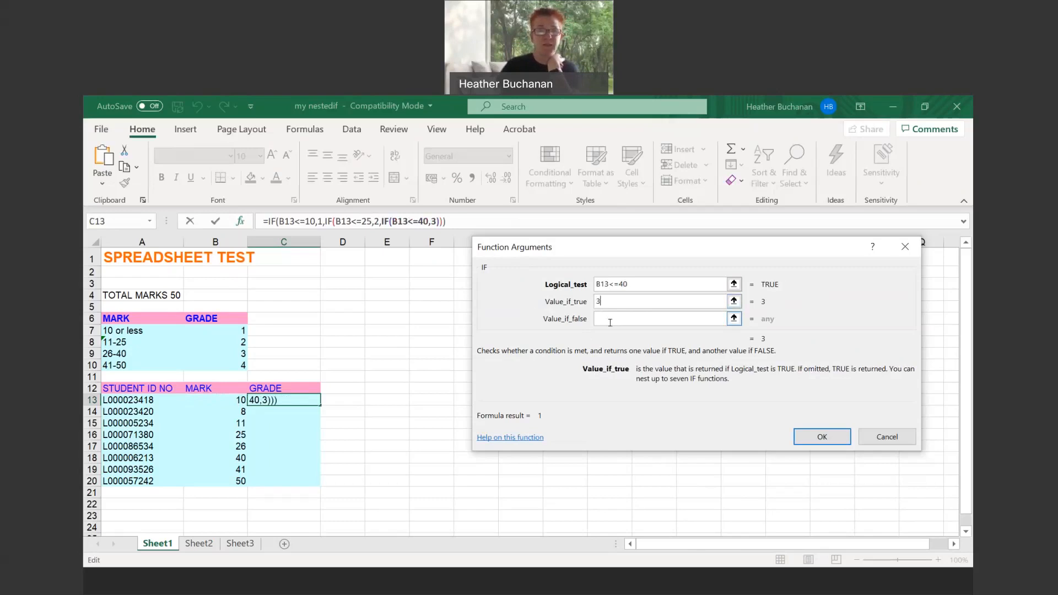
- Complete the formula with 4 as the innermost value if false and copy it down through C20
{"action": "left_click", "coordinate": [613, 318]}
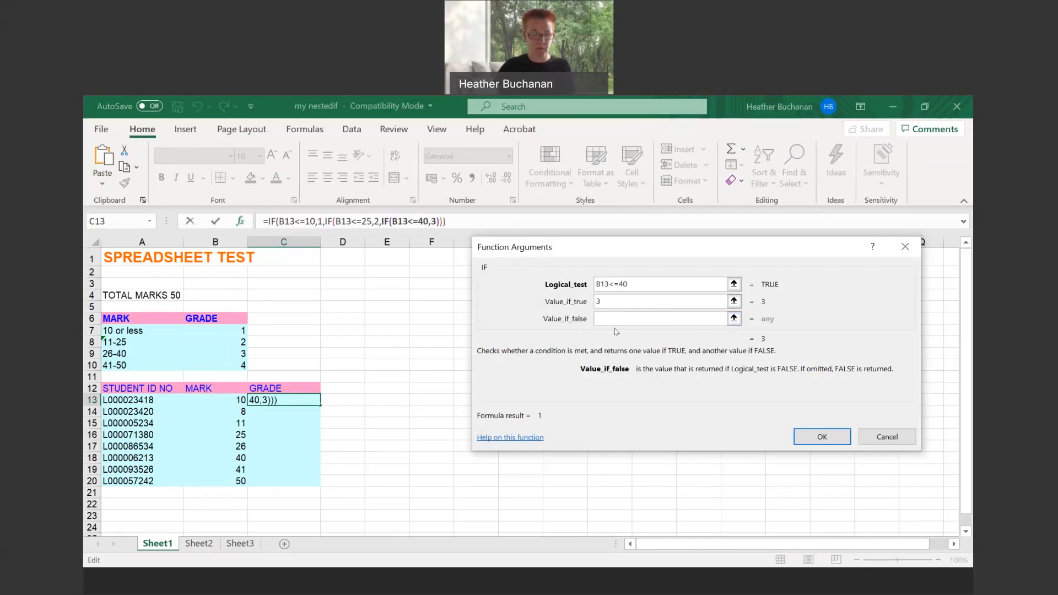
{"action": "type", "text": "4"}
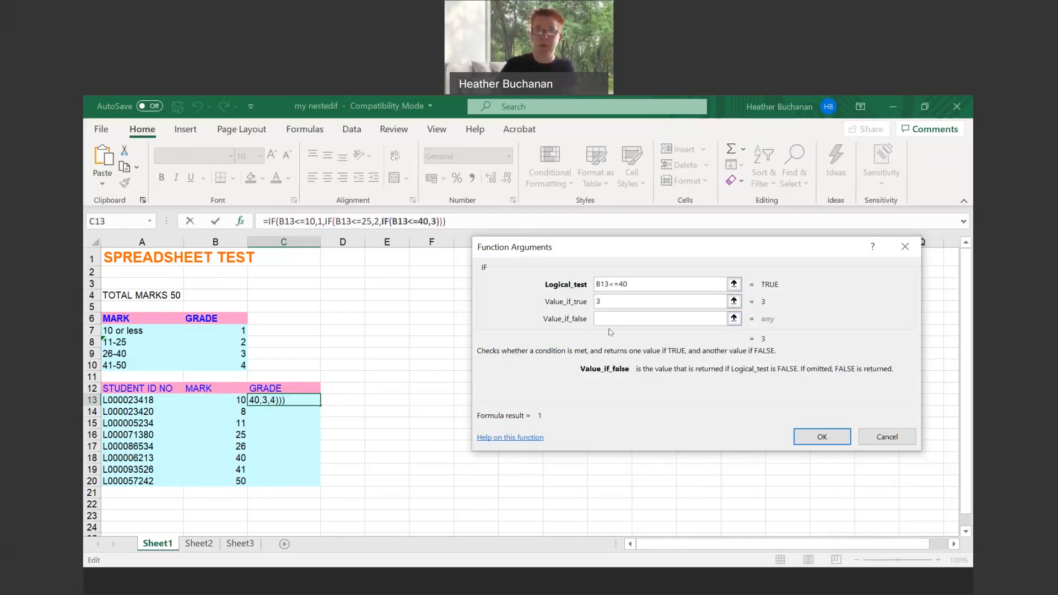
{"action": "left_click", "coordinate": [817, 438]}
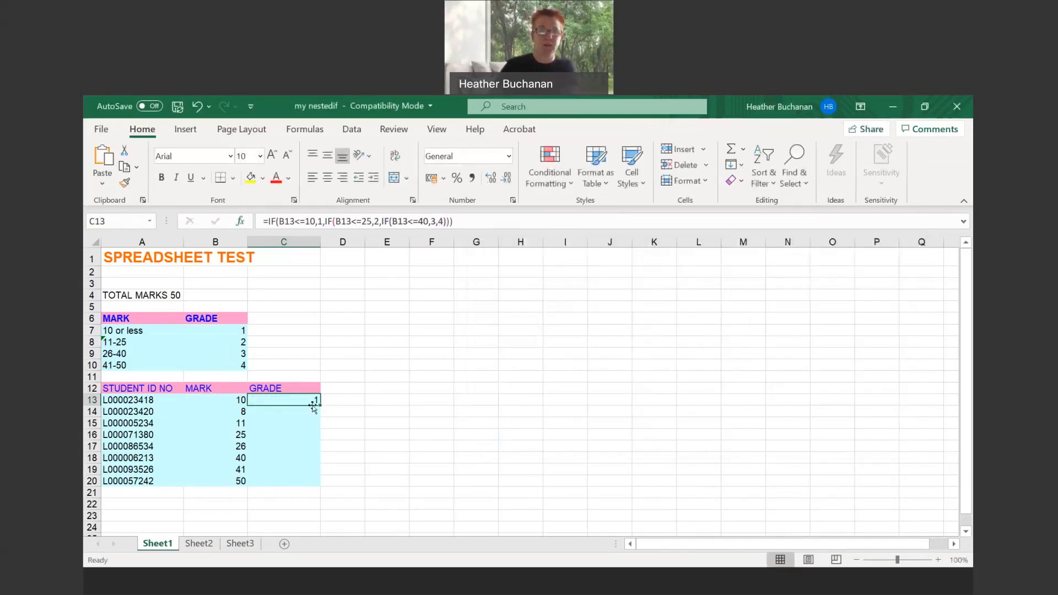
{"action": "left_click_drag", "start_coordinate": [317, 405], "coordinate": [312, 485]}
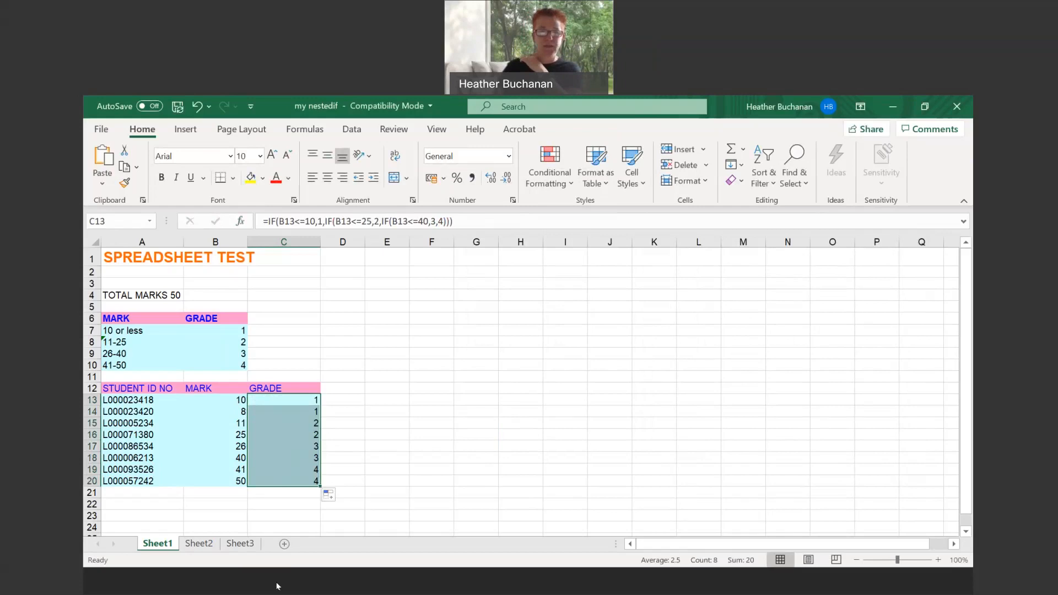
- Switch to the Excel Advanced Course workbook and clear the existing grades in C11:C19
{"action": "left_click", "coordinate": [620, 543]}
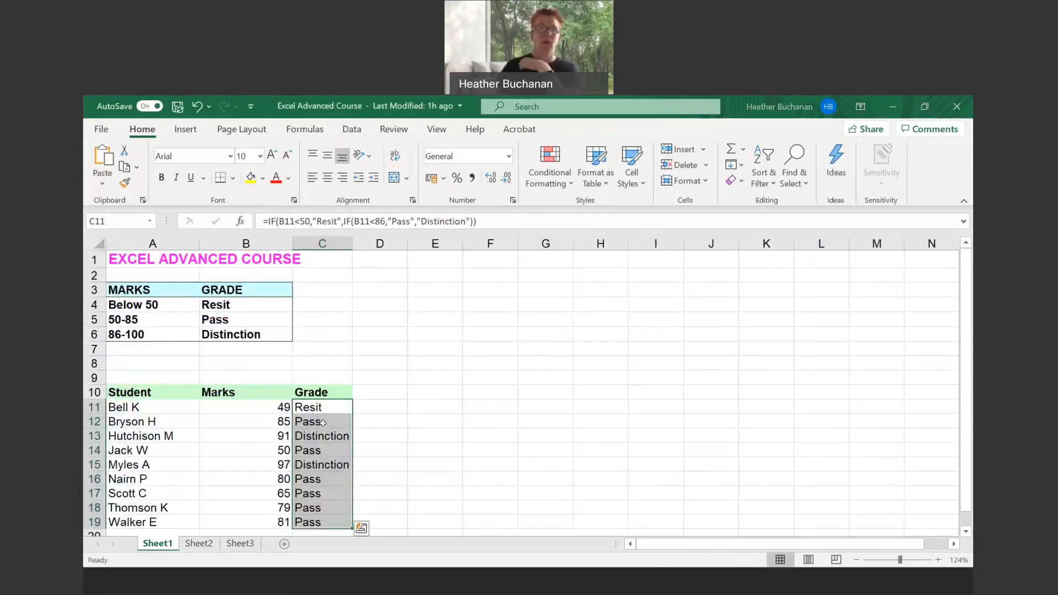
{"action": "key", "text": "Delete"}
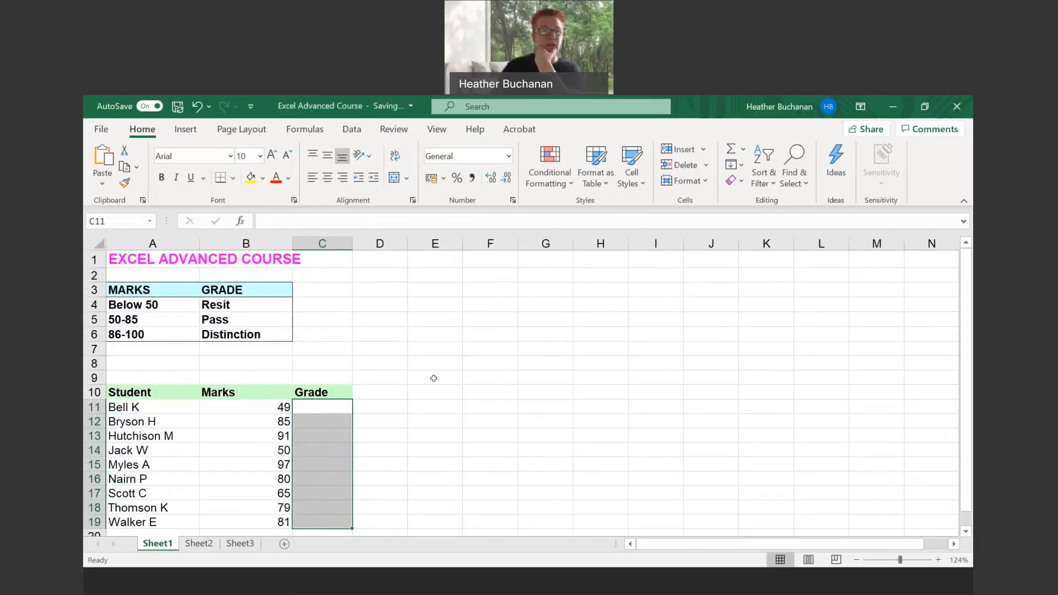
{"action": "scroll", "coordinate": [295, 410], "scroll_direction": "down", "scroll_amount": 1}
{"action": "scroll", "coordinate": [535, 390], "scroll_direction": "up", "scroll_amount": 1}
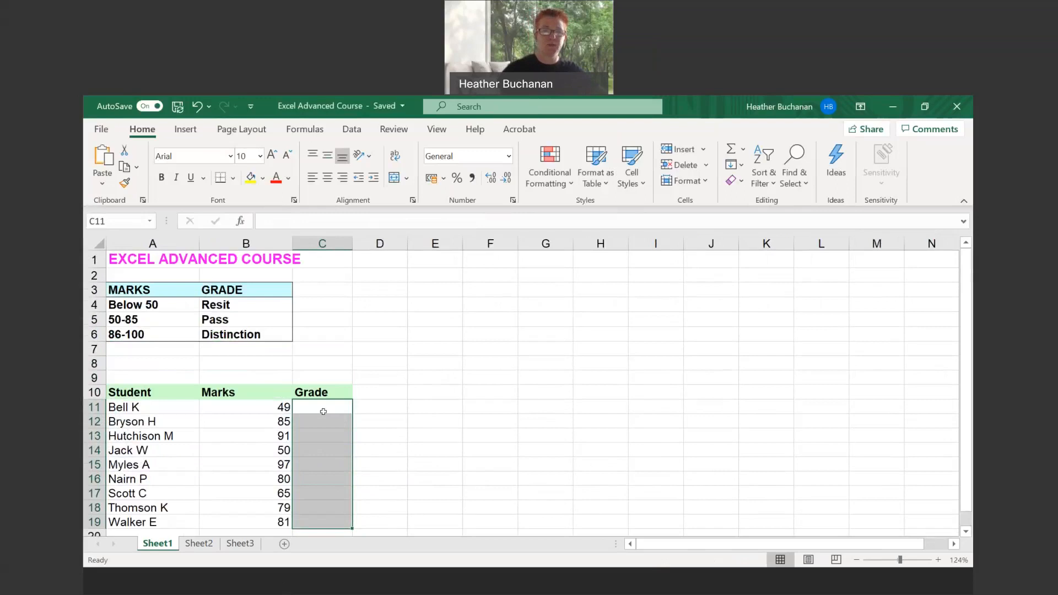
- Start an IF formula in C11 that tests B11<50 and returns Resit when true
{"action": "left_click", "coordinate": [326, 411]}
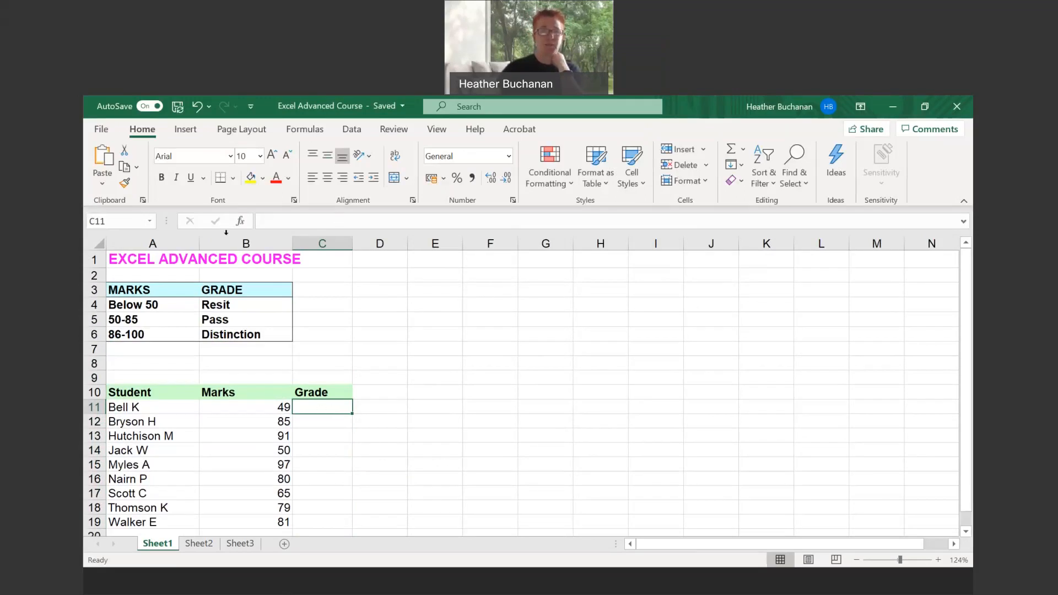
{"action": "left_click", "coordinate": [240, 221]}
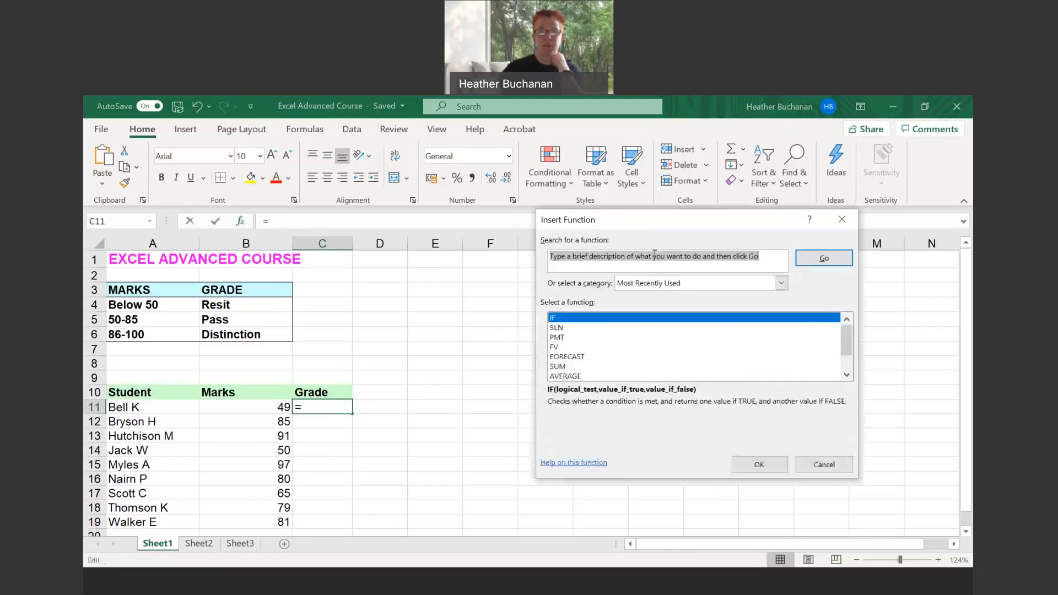
{"action": "left_click", "coordinate": [764, 463]}
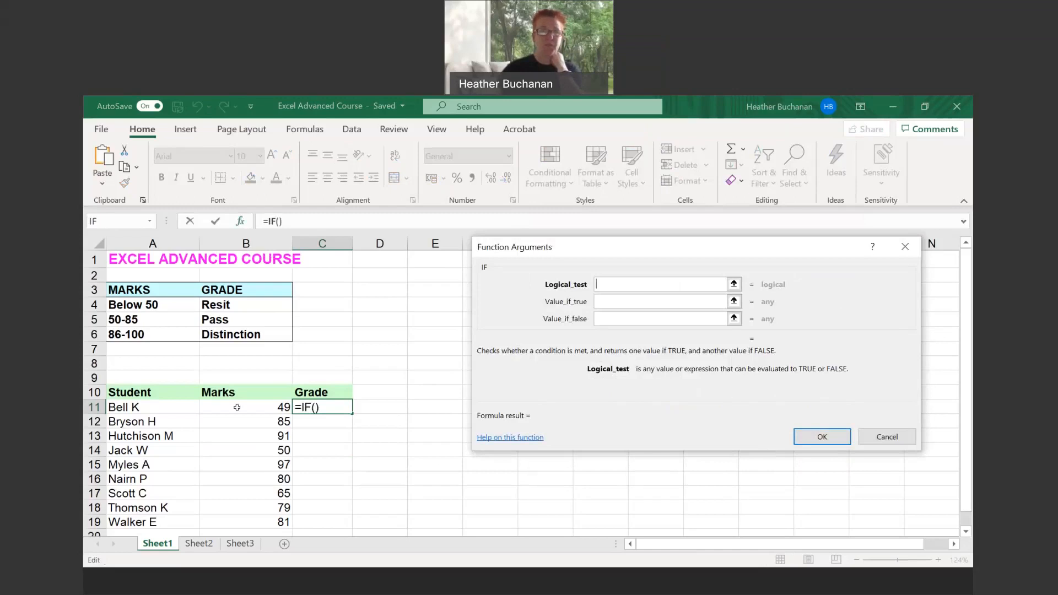
{"action": "left_click", "coordinate": [237, 407]}
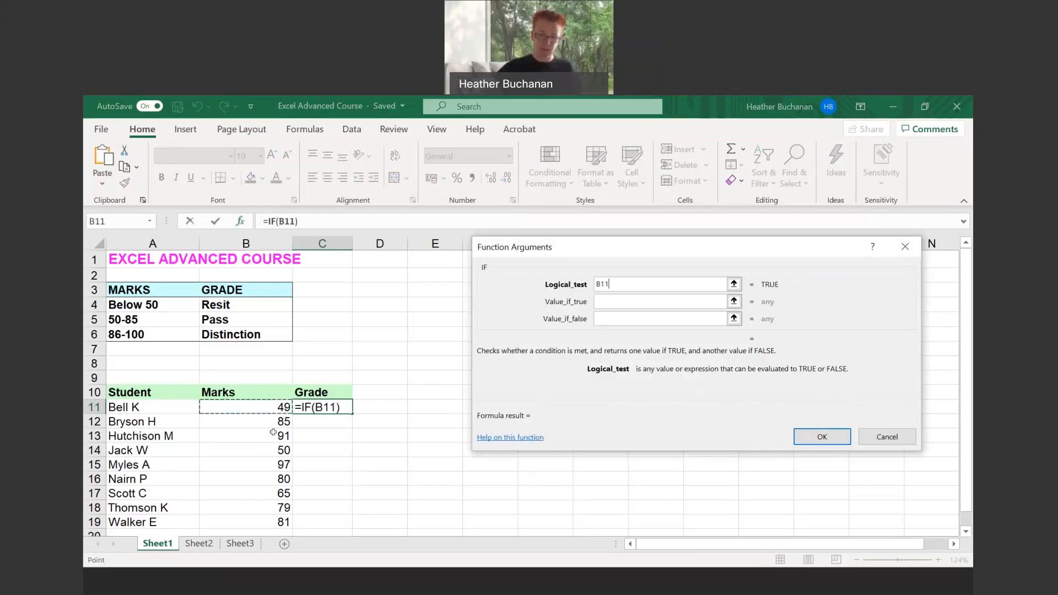
{"action": "type", "text": "<50"}
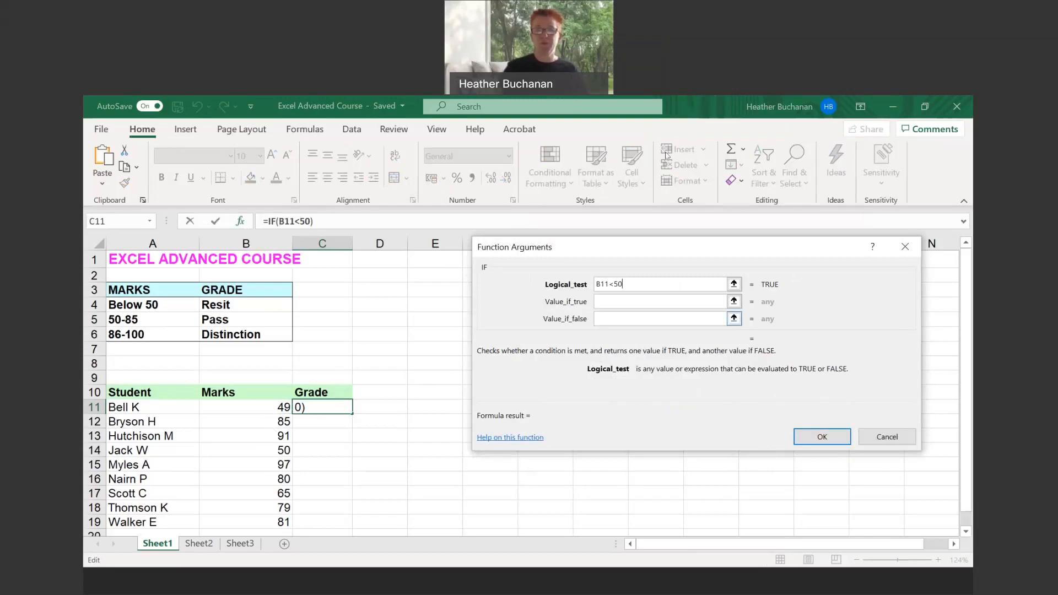
{"action": "left_click", "coordinate": [643, 298]}
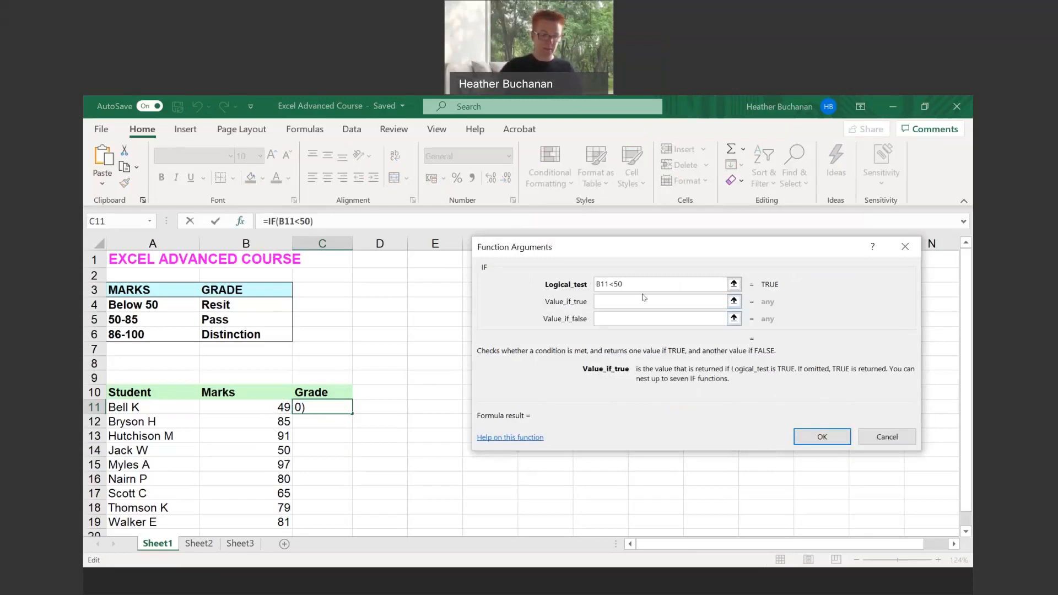
{"action": "type", "text": "Resit"}
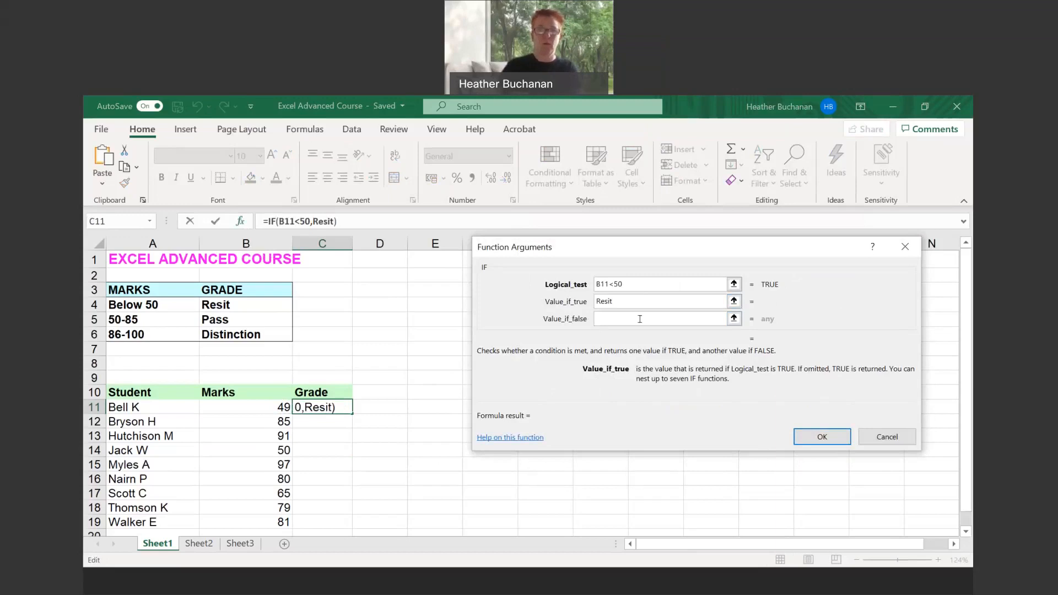
- Nest a second IF as the value if false, testing B11<86 and returning Pass when true
{"action": "left_click", "coordinate": [639, 318]}
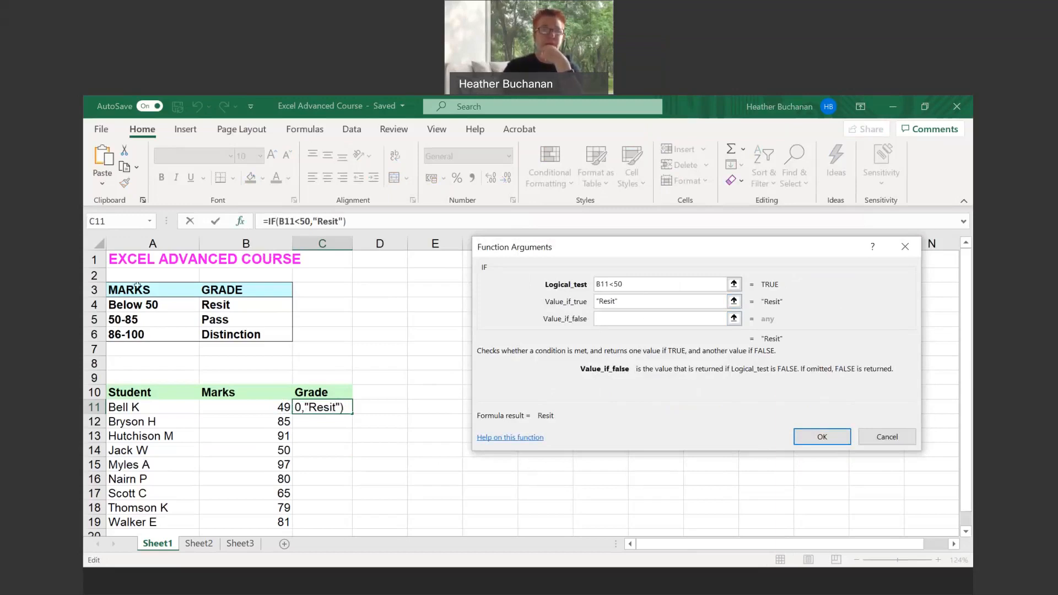
{"action": "left_click", "coordinate": [94, 221]}
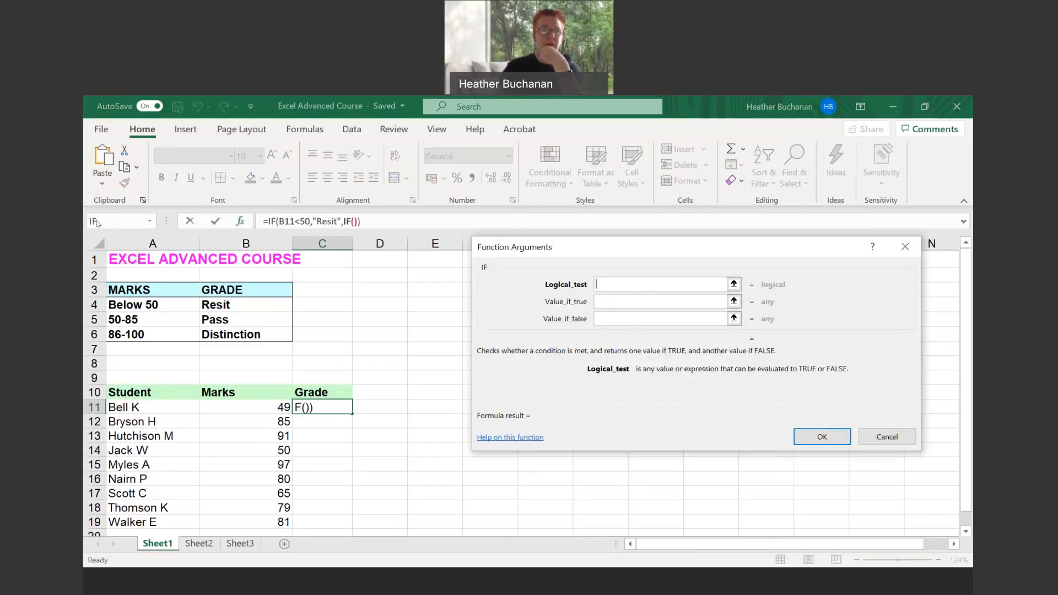
{"action": "left_click", "coordinate": [619, 282]}
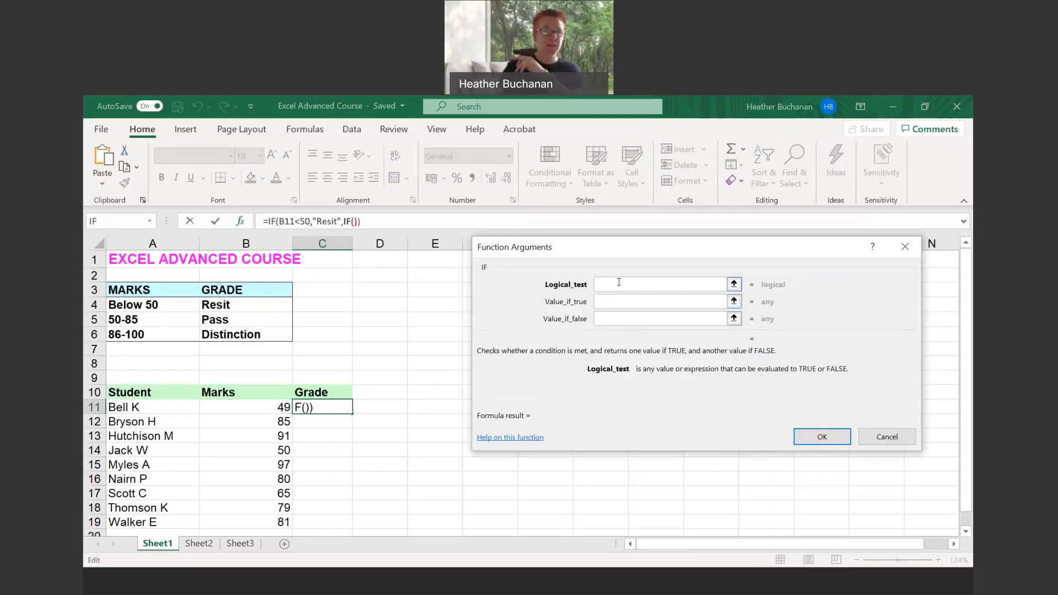
{"action": "left_click", "coordinate": [246, 407]}
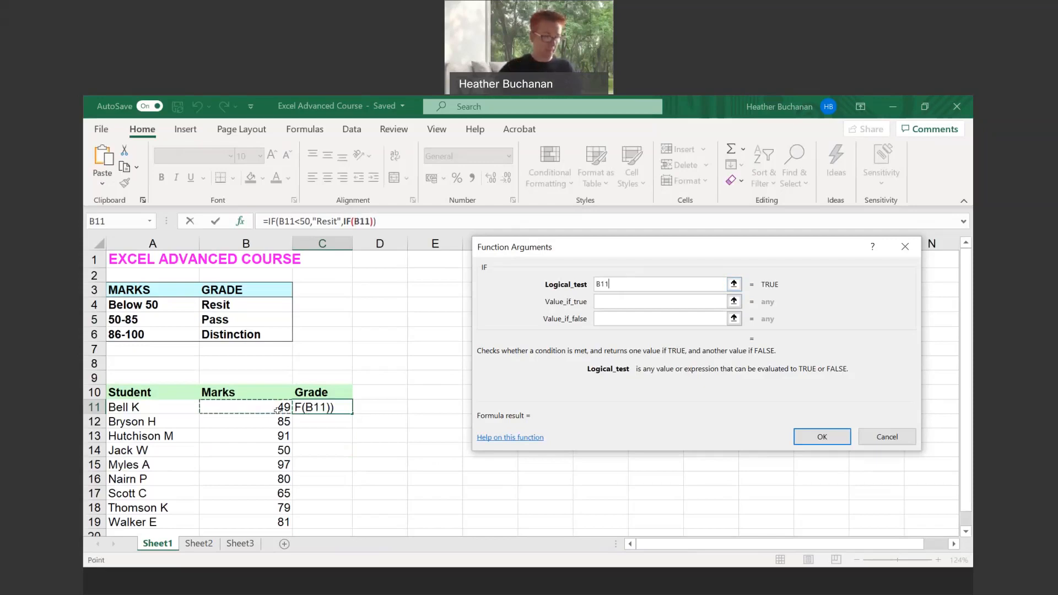
{"action": "type", "text": "<"}
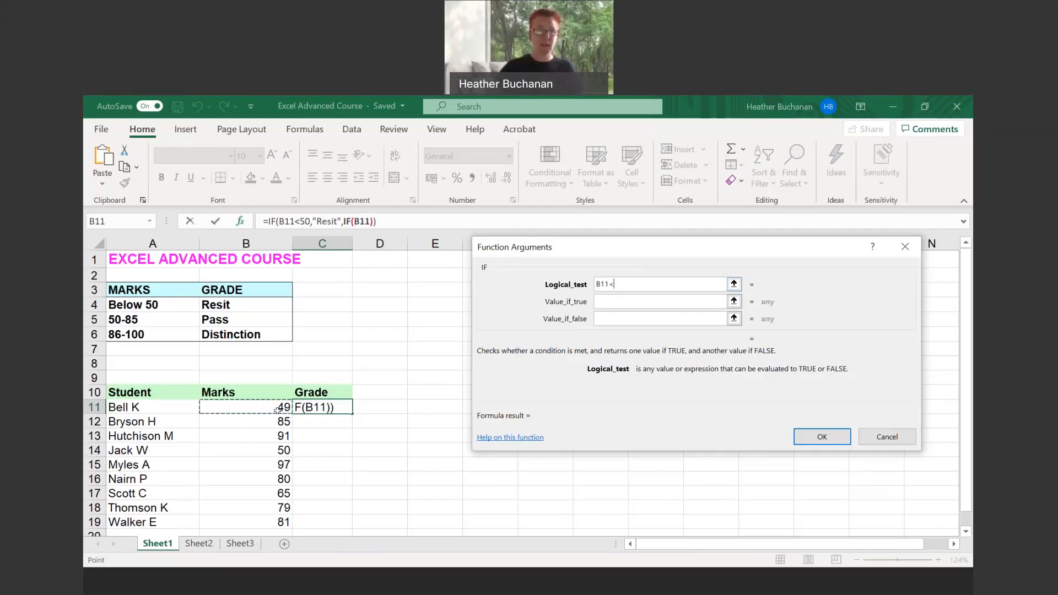
{"action": "type", "text": "86"}
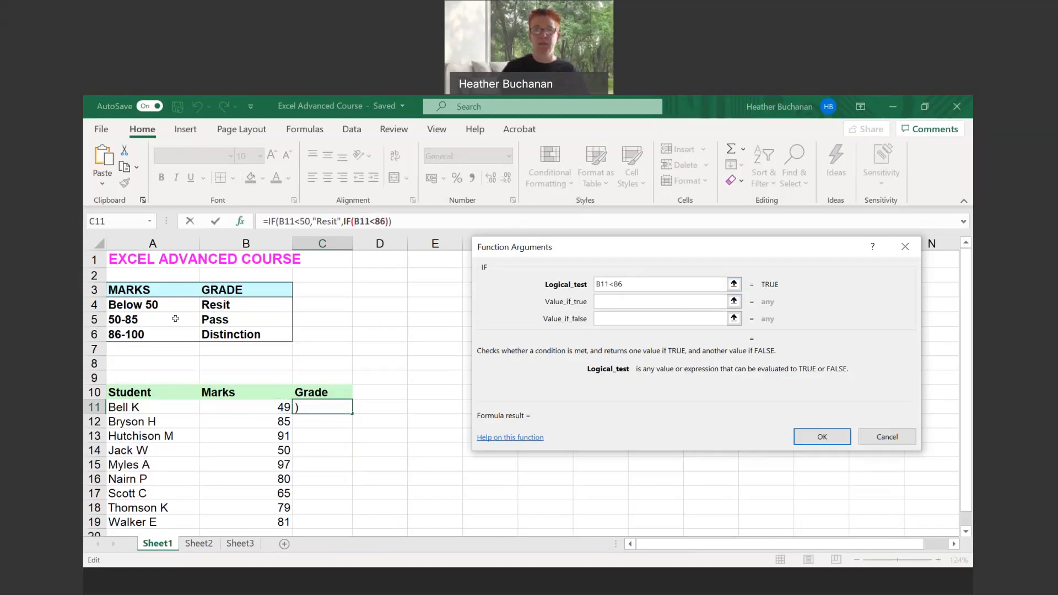
{"action": "left_click", "coordinate": [624, 301]}
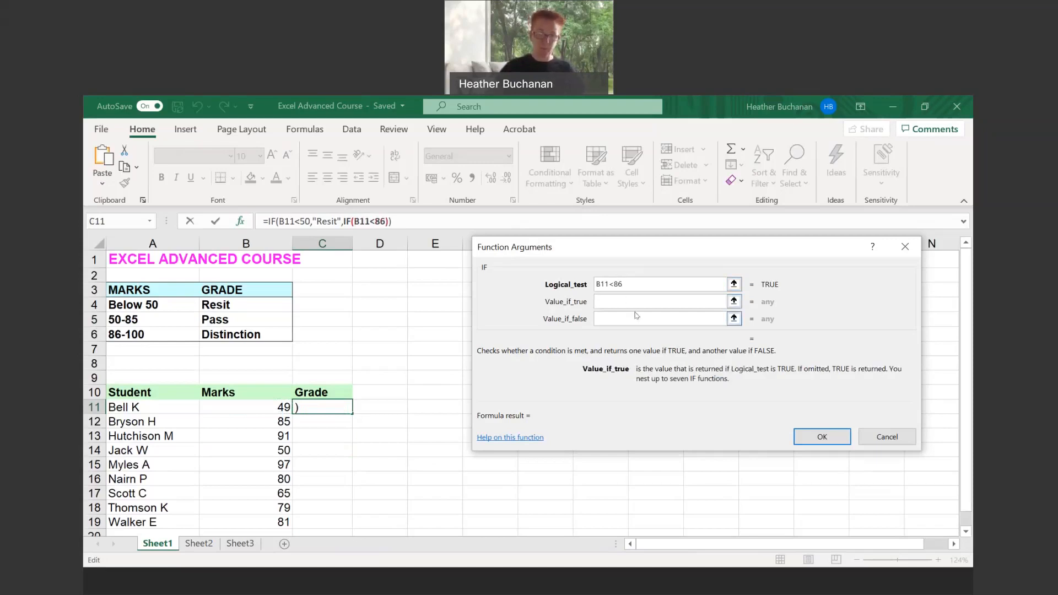
{"action": "type", "text": "Pass"}
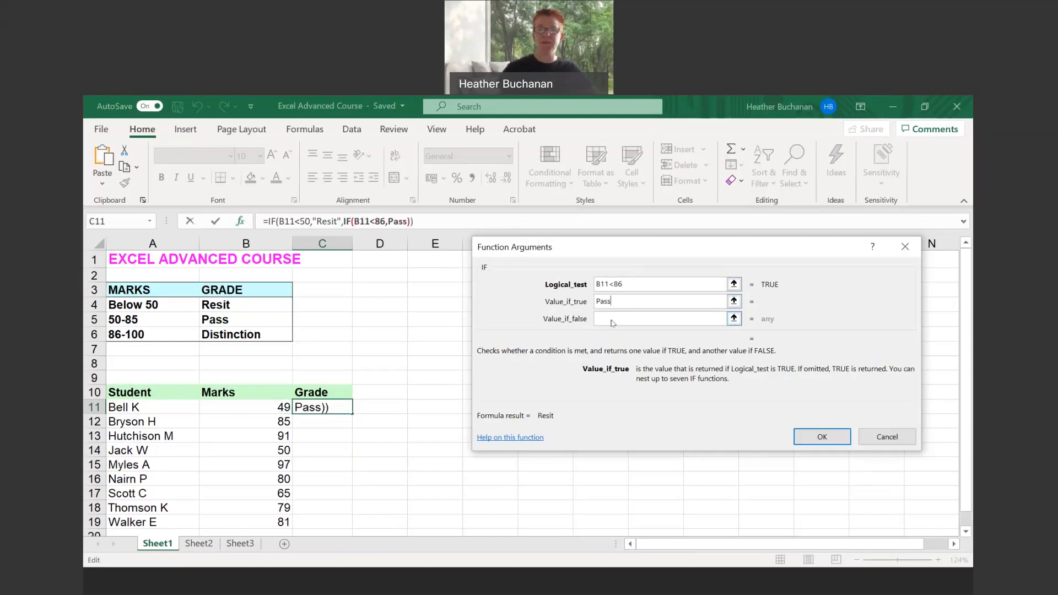
- Complete the formula with Distinction as the nested IF's value if false and copy it down through C19
{"action": "left_click", "coordinate": [612, 322]}
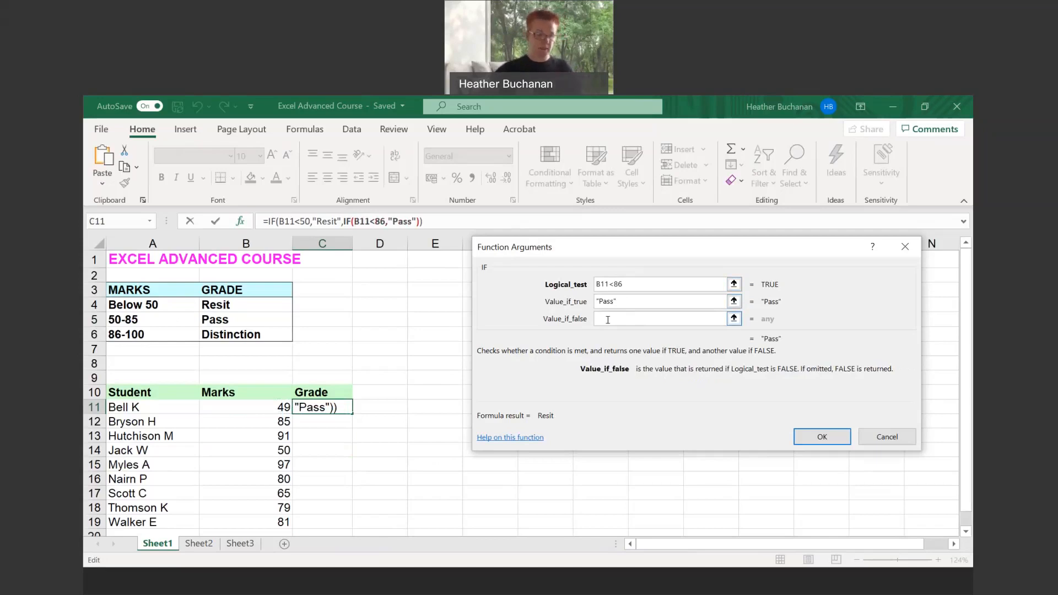
{"action": "type", "text": "Distinction"}
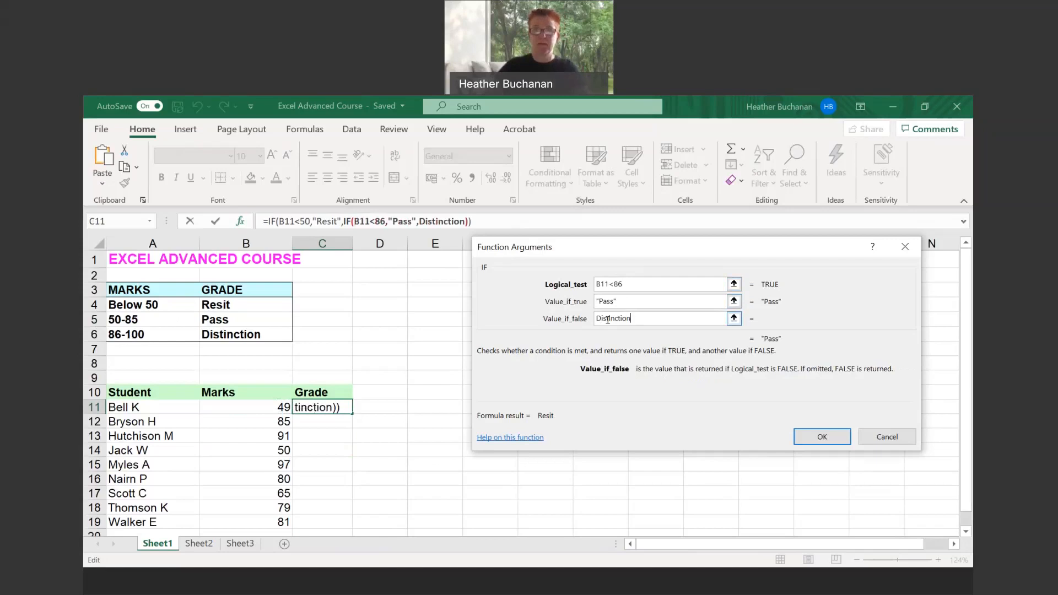
{"action": "key", "text": "Escape"}
{"action": "key", "text": "ctrl+Return"}
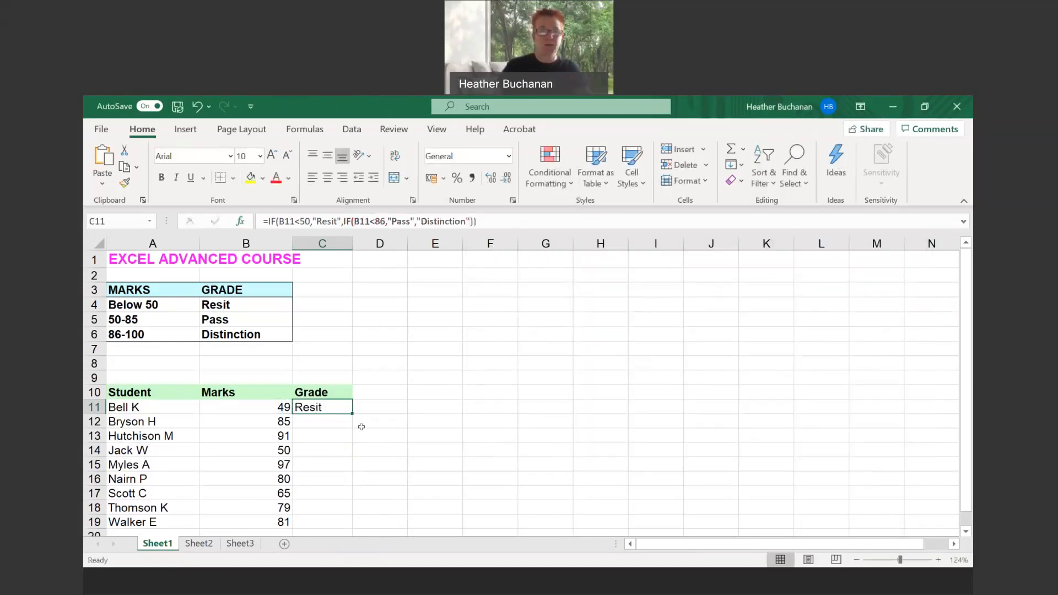
{"action": "left_click_drag", "start_coordinate": [350, 413], "coordinate": [339, 525]}
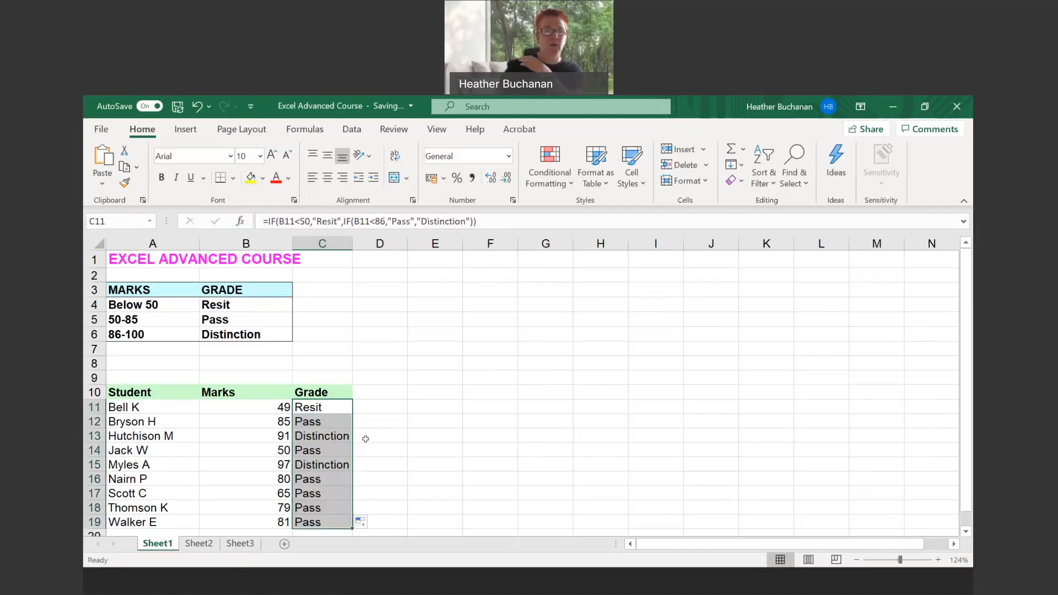
- Check the copied grade formulas in the Grade column against each student's marks
{"action": "left_click", "coordinate": [310, 408]}
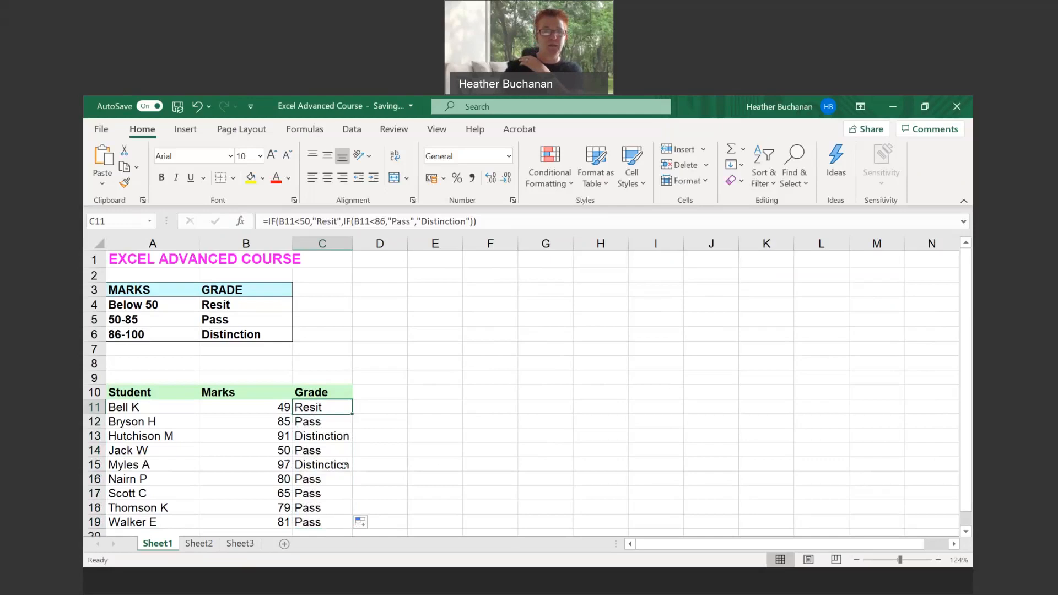
{"action": "scroll", "coordinate": [344, 466], "scroll_direction": "down", "scroll_amount": 1}
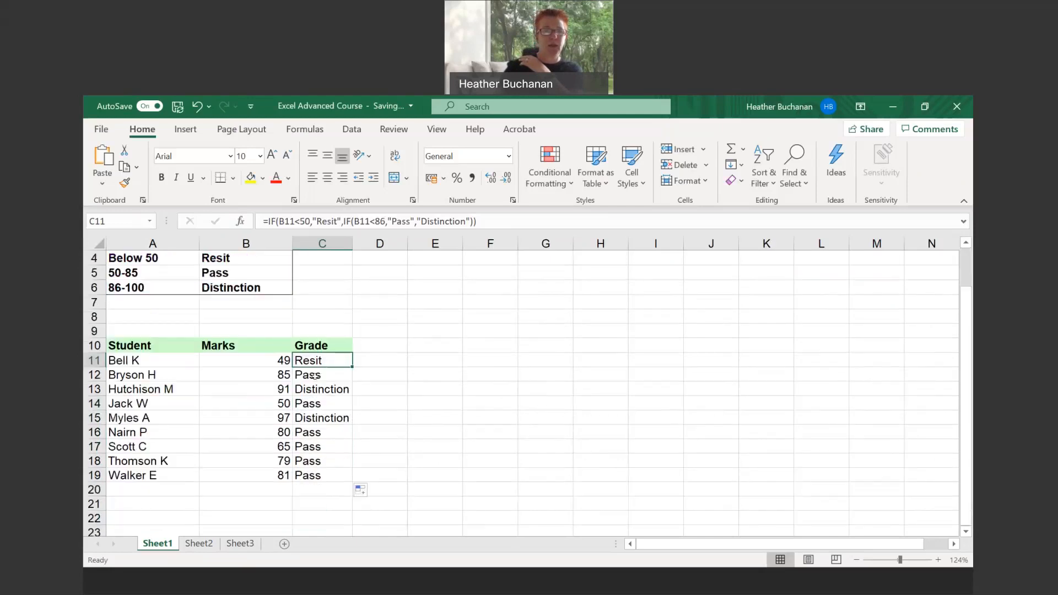
{"action": "left_click", "coordinate": [312, 375]}
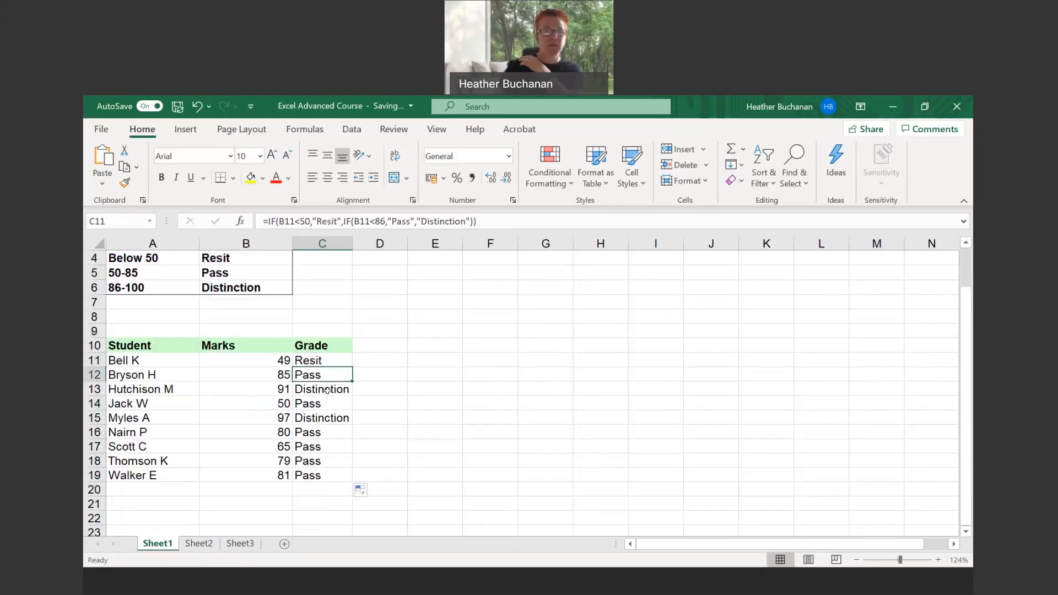
{"action": "left_click", "coordinate": [318, 404]}
{"action": "left_click", "coordinate": [312, 447]}
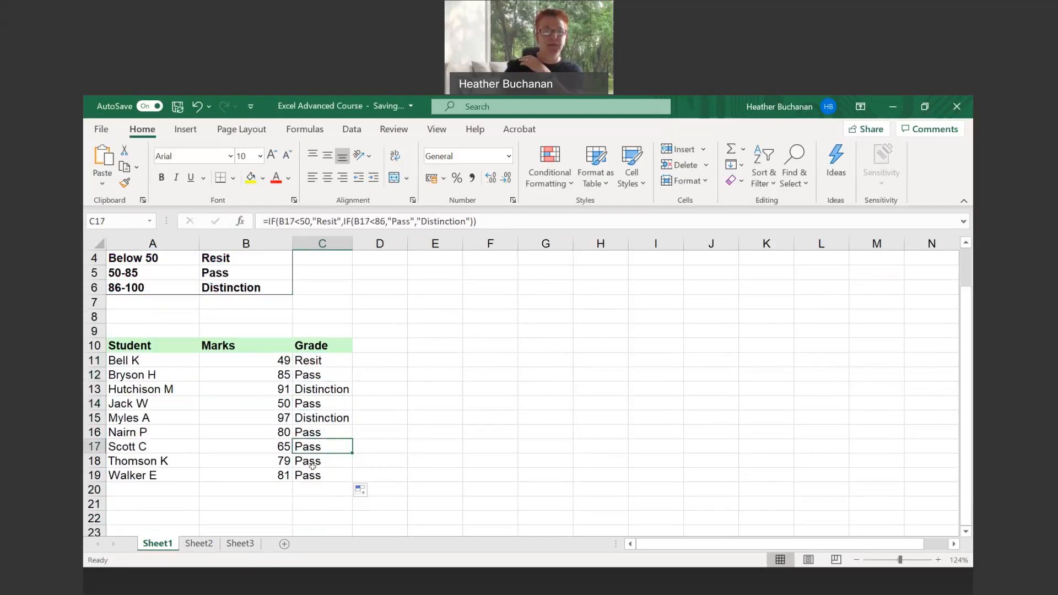
{"action": "left_click", "coordinate": [319, 475]}
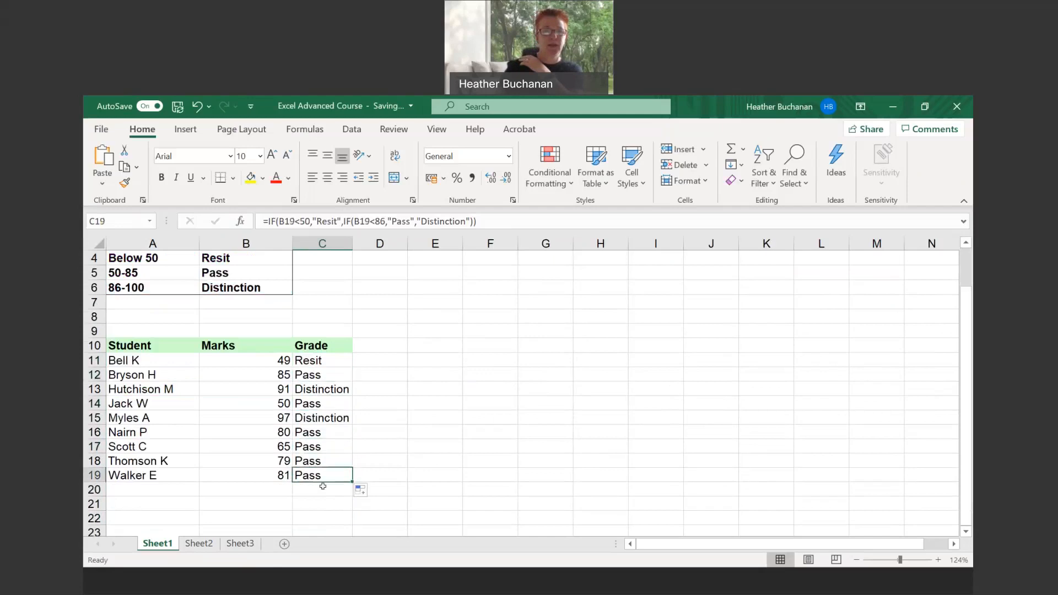
{"action": "left_click", "coordinate": [331, 419]}
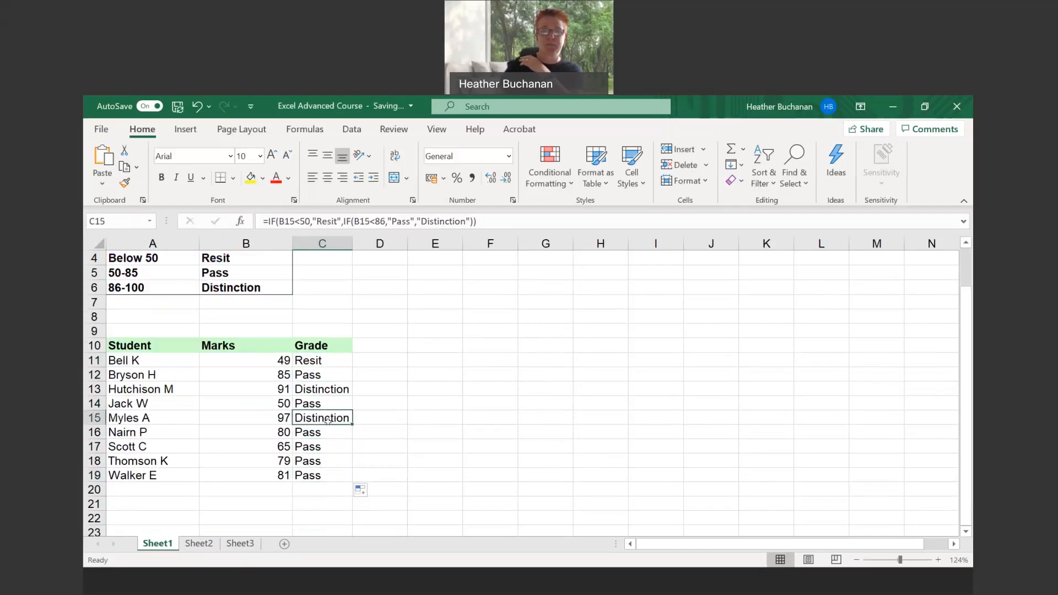